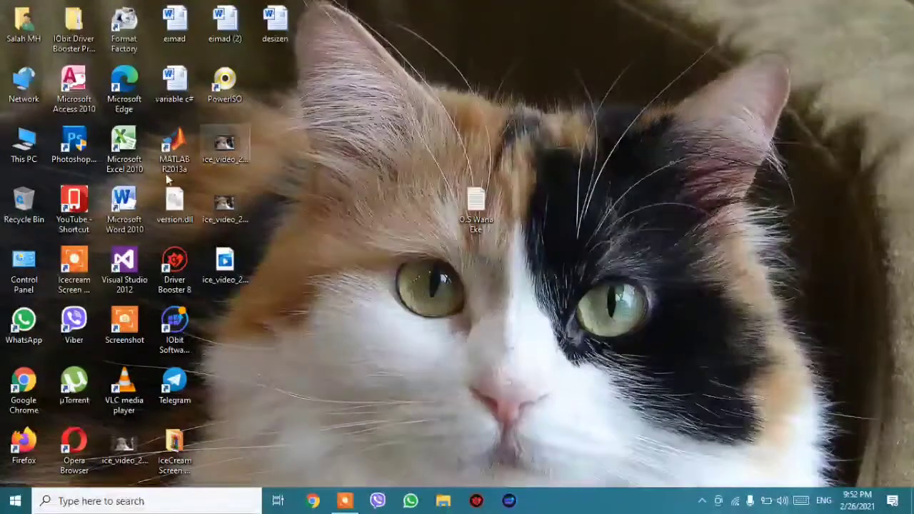
Step: Open This PC to review the local disks C:, E:, F: and the DVD drive, then put the window away
{"action": "double_click", "coordinate": [39, 150]}
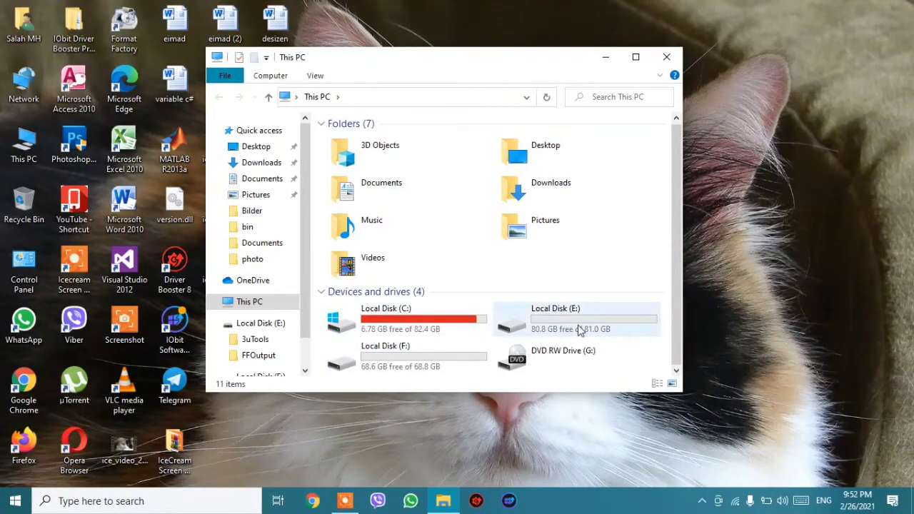
{"action": "left_click", "coordinate": [576, 362]}
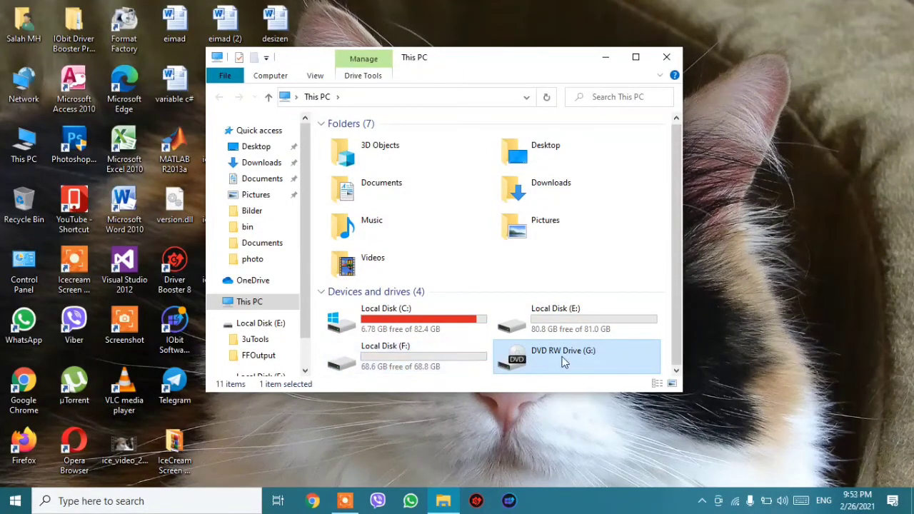
{"action": "left_click", "coordinate": [450, 362]}
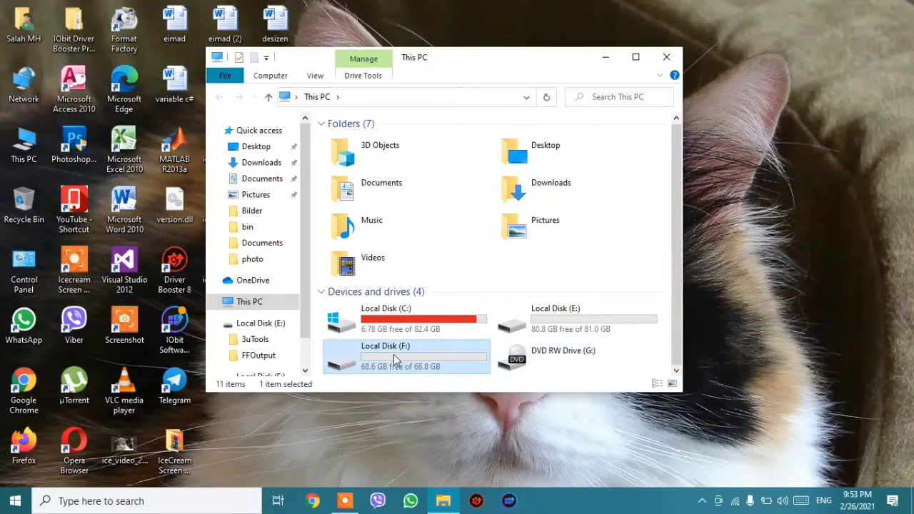
{"action": "left_click", "coordinate": [435, 324]}
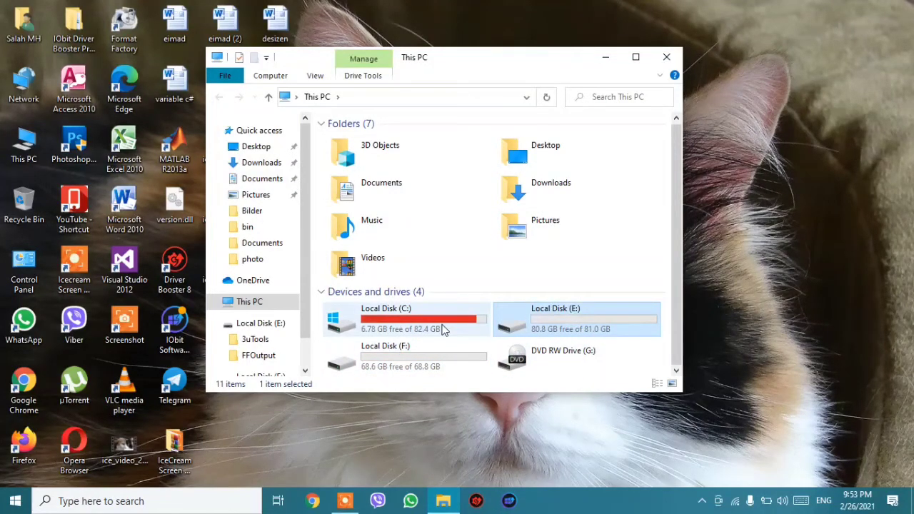
{"action": "left_click", "coordinate": [618, 63]}
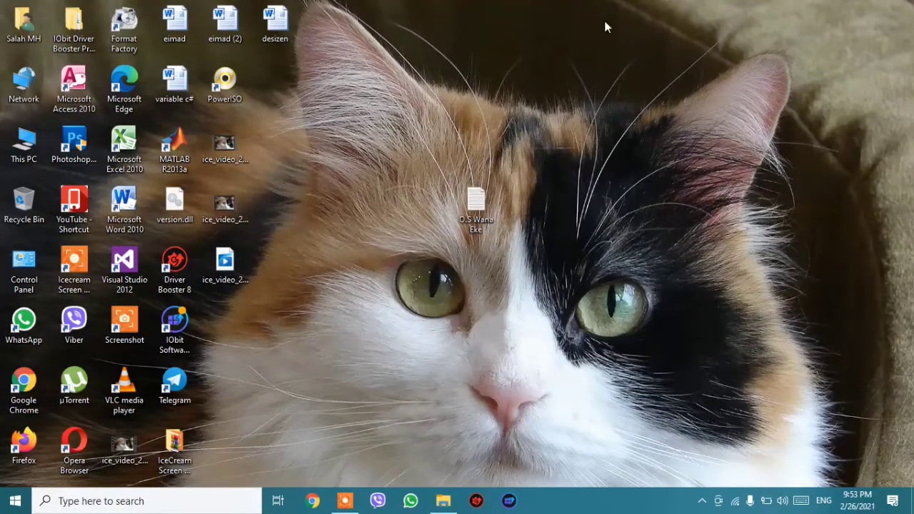
Step: Open the O.S Wana Eke text file and place the This PC desktop icon above its window
{"action": "double_click", "coordinate": [487, 205]}
{"action": "left_click", "coordinate": [509, 177]}
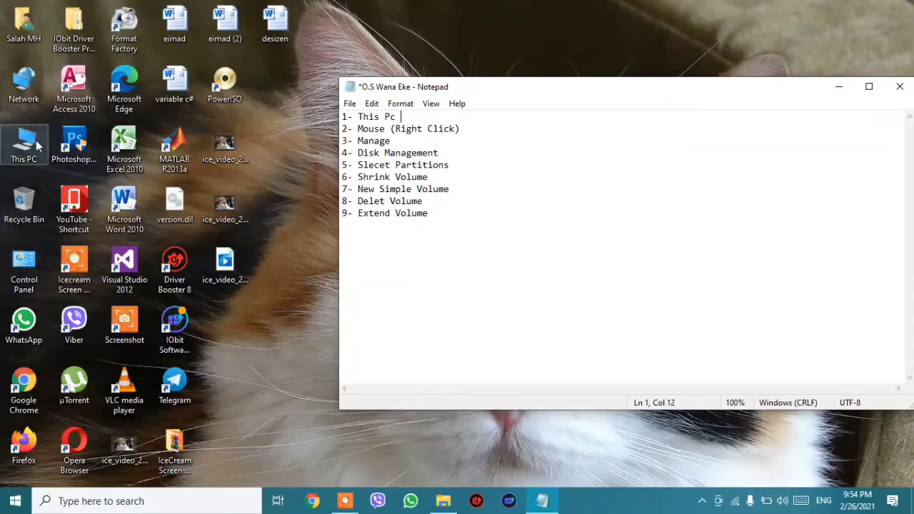
{"action": "left_click_drag", "start_coordinate": [44, 143], "coordinate": [444, 46]}
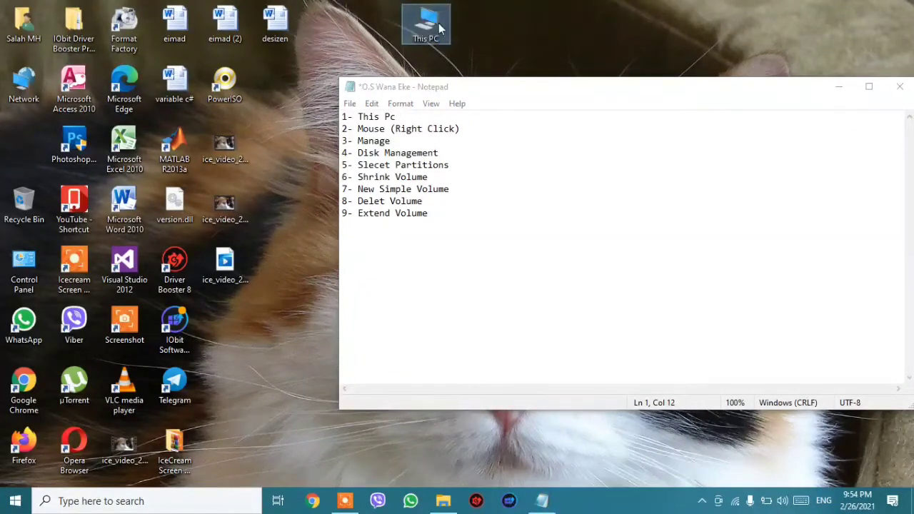
{"action": "left_click", "coordinate": [525, 30]}
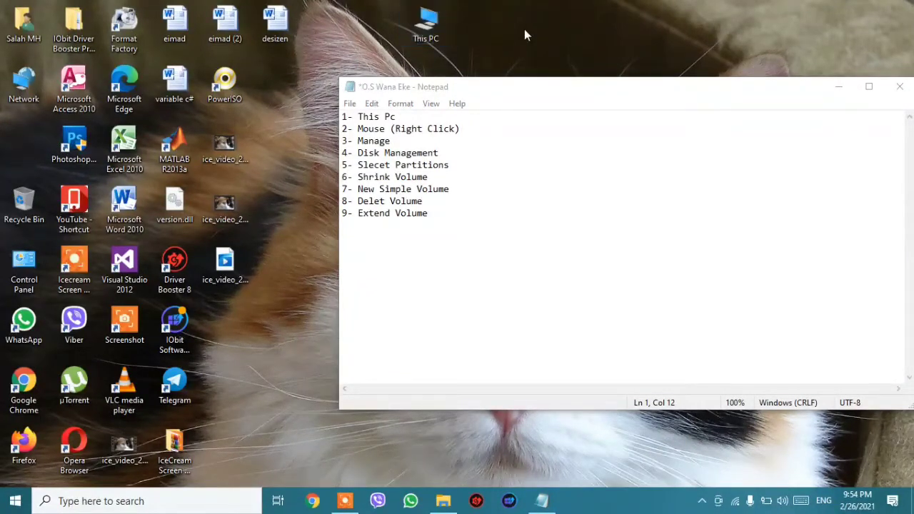
Step: Append "on This pc" to line 2 of the notes, after "Mouse (Right Click)"
{"action": "left_click", "coordinate": [427, 131]}
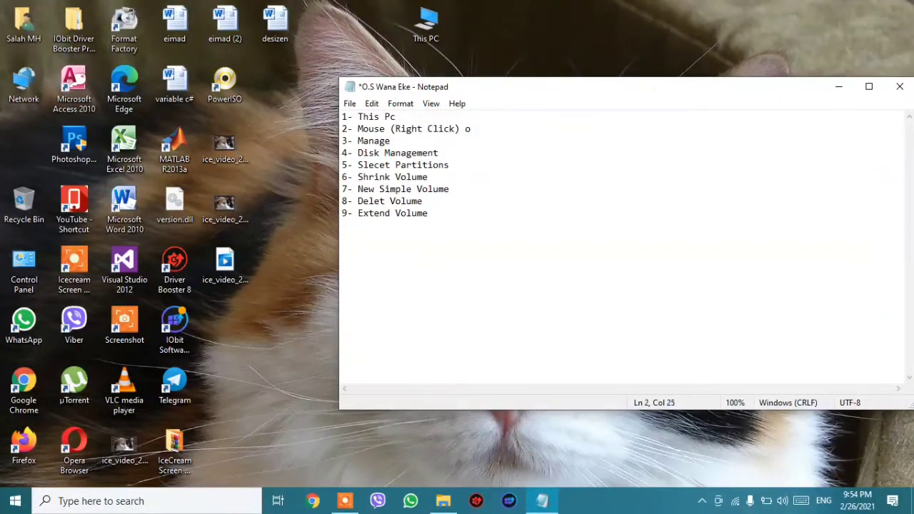
{"action": "type", "text": "on Thiss pc"}
{"action": "double_click", "coordinate": [522, 133]}
{"action": "left_click", "coordinate": [522, 133]}
{"action": "double_click", "coordinate": [522, 133]}
{"action": "left_click", "coordinate": [522, 133]}
{"action": "key", "text": "BackSpace"}
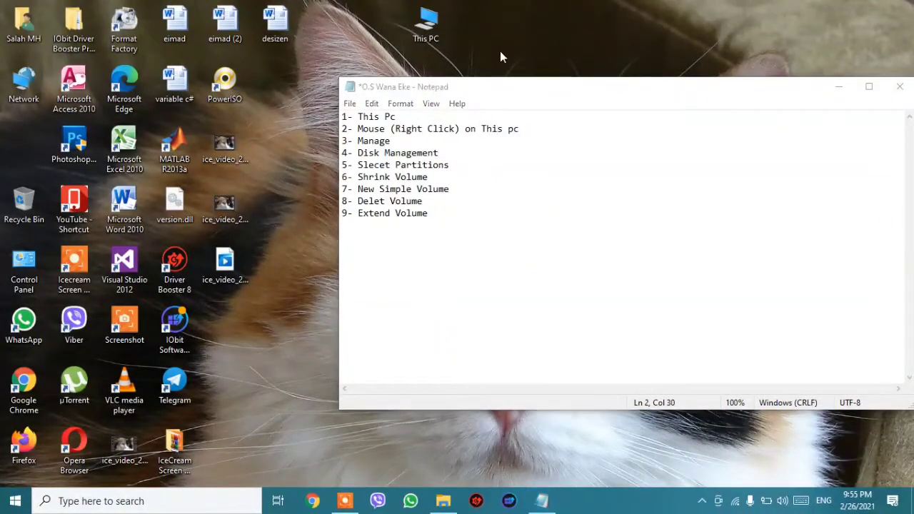
Step: Open Computer Management through the Manage command of the This PC desktop icon
{"action": "left_click", "coordinate": [423, 27]}
{"action": "right_click", "coordinate": [423, 28]}
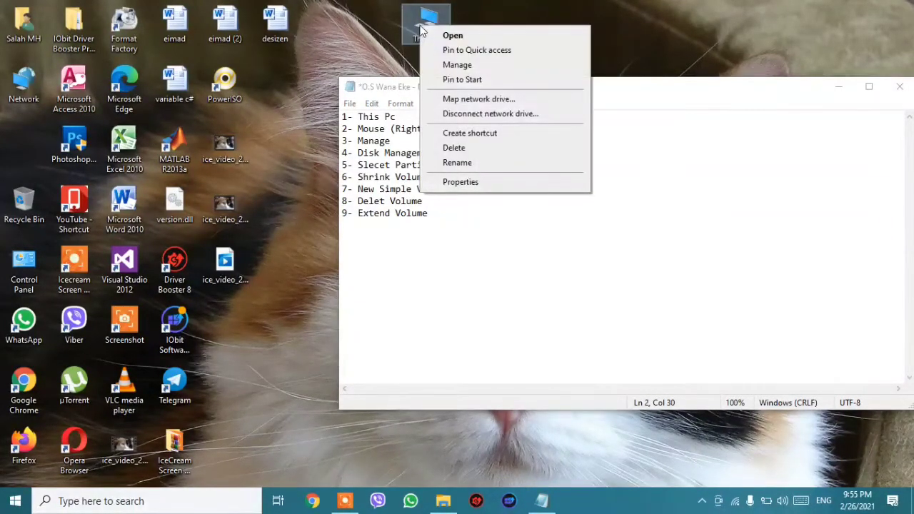
{"action": "left_click", "coordinate": [480, 20]}
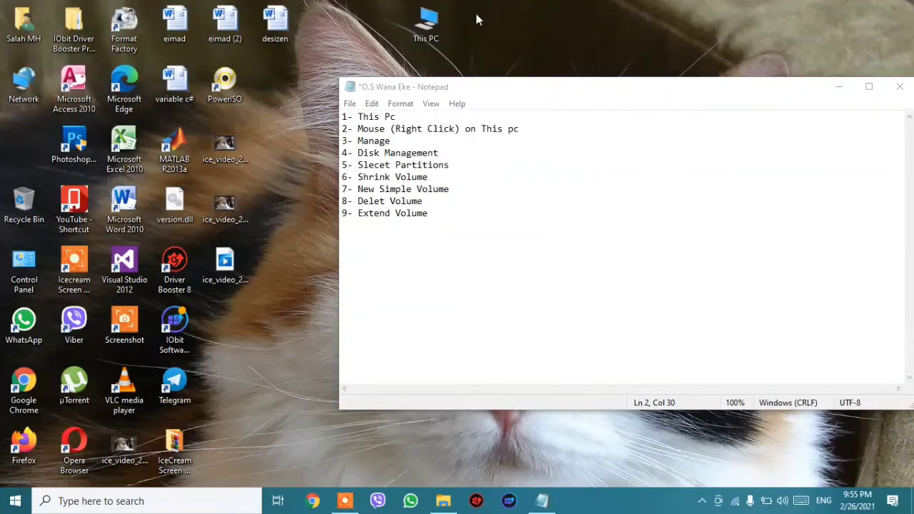
{"action": "right_click", "coordinate": [431, 30]}
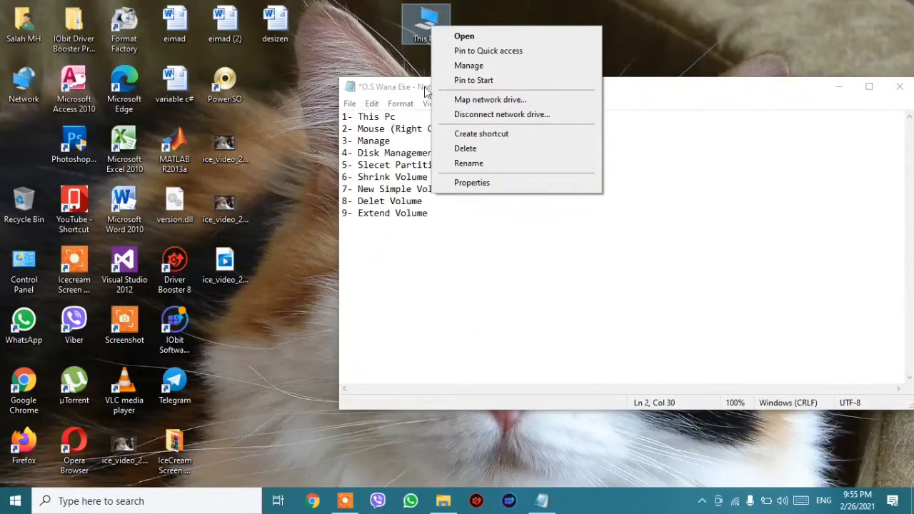
{"action": "left_click", "coordinate": [458, 65]}
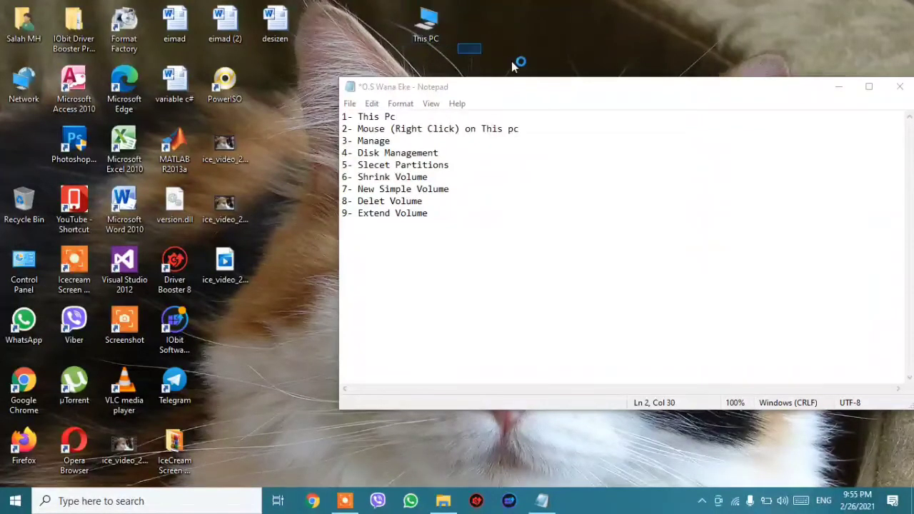
Step: Reposition the Notepad window beside the Computer Management tree and highlight "Disk Management" on line 4 of the notes
{"action": "left_click_drag", "start_coordinate": [559, 86], "coordinate": [421, 89]}
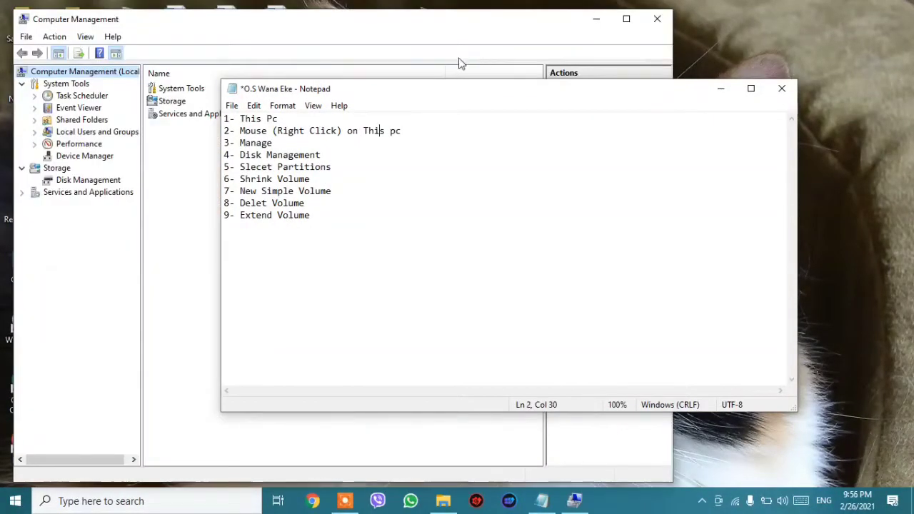
{"action": "left_click_drag", "start_coordinate": [457, 93], "coordinate": [480, 157]}
{"action": "left_click", "coordinate": [370, 125]}
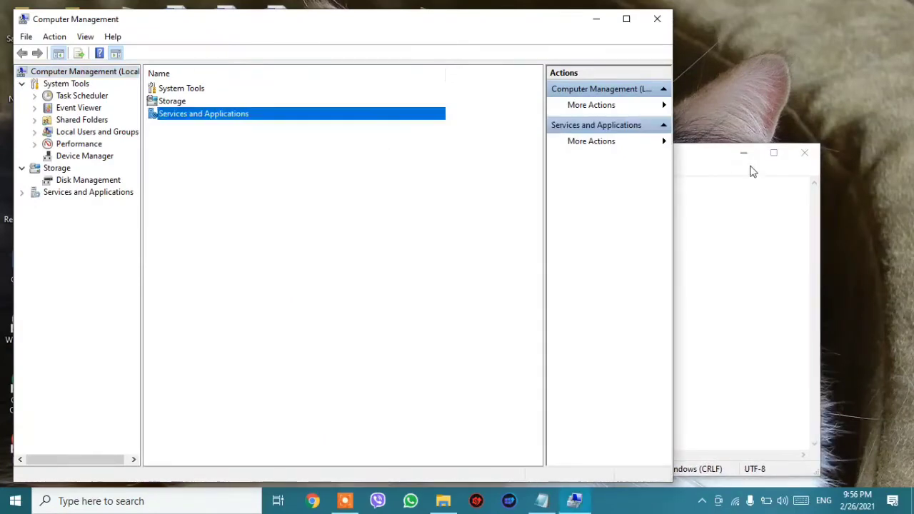
{"action": "left_click", "coordinate": [726, 171]}
{"action": "left_click_drag", "start_coordinate": [504, 163], "coordinate": [555, 71]}
{"action": "left_click", "coordinate": [394, 131]}
{"action": "left_click_drag", "start_coordinate": [394, 131], "coordinate": [312, 131]}
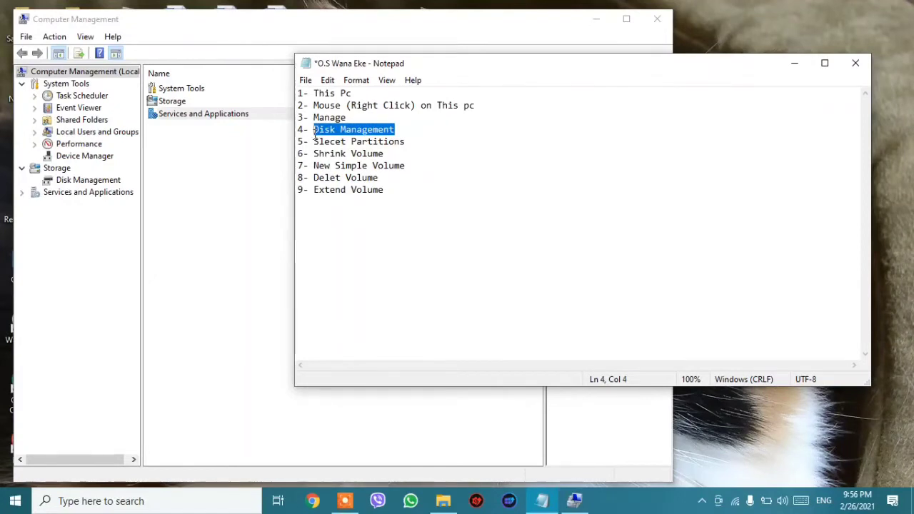
Step: Switch to Computer Management and open Disk Management under Storage
{"action": "left_click", "coordinate": [50, 99]}
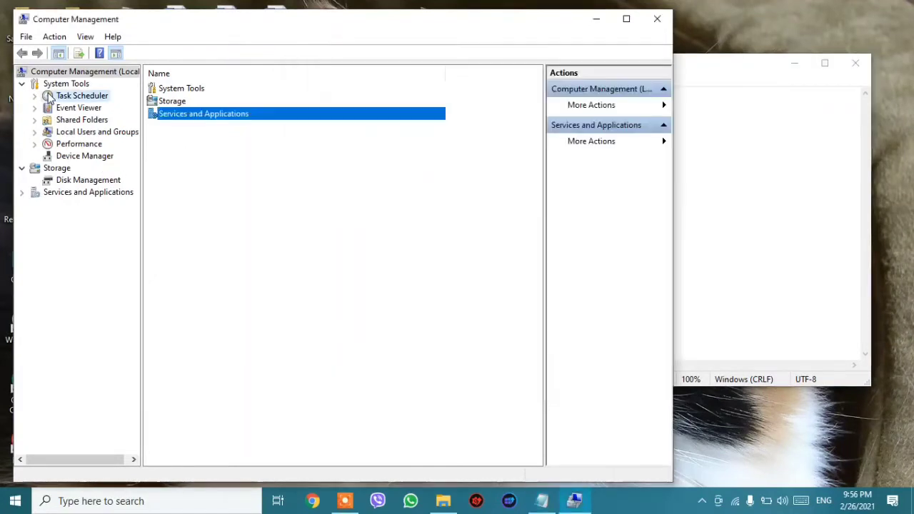
{"action": "left_click", "coordinate": [55, 74]}
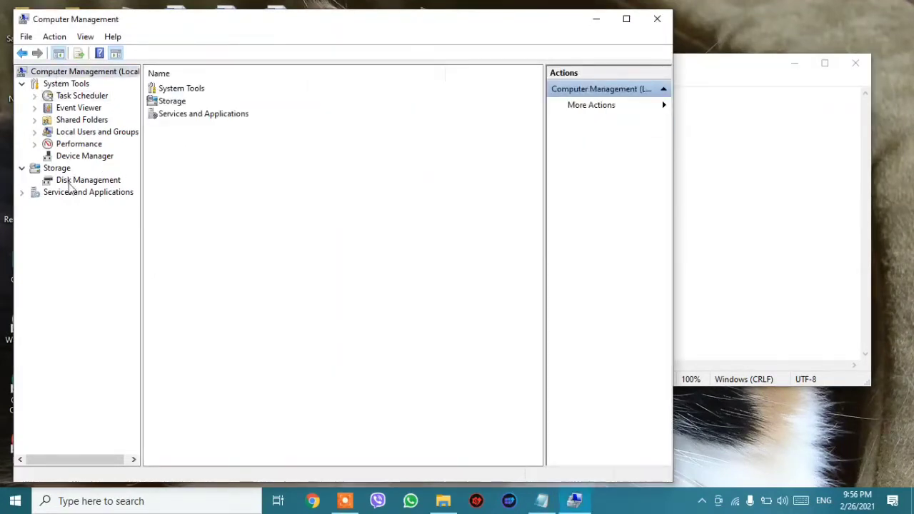
{"action": "left_click", "coordinate": [70, 181]}
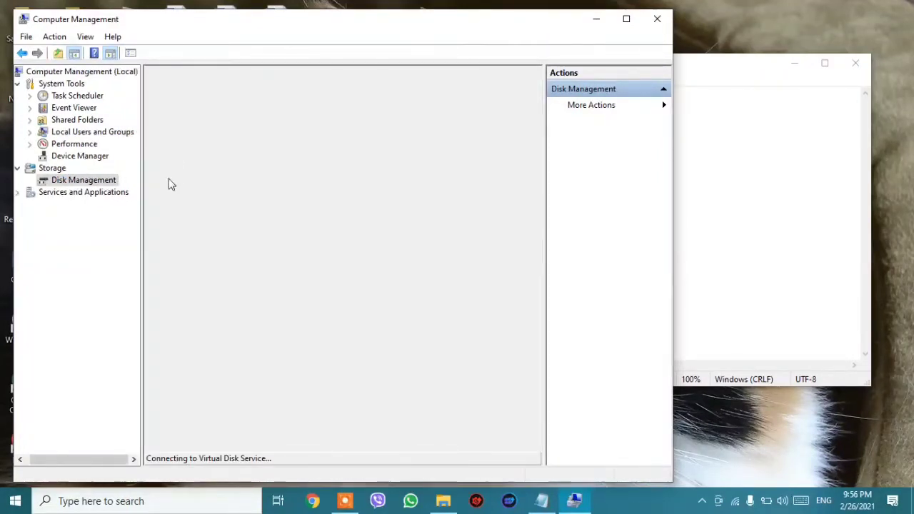
Step: Return to the Notepad notes and highlight "Slecet Partitions" on line 5
{"action": "left_click", "coordinate": [704, 174]}
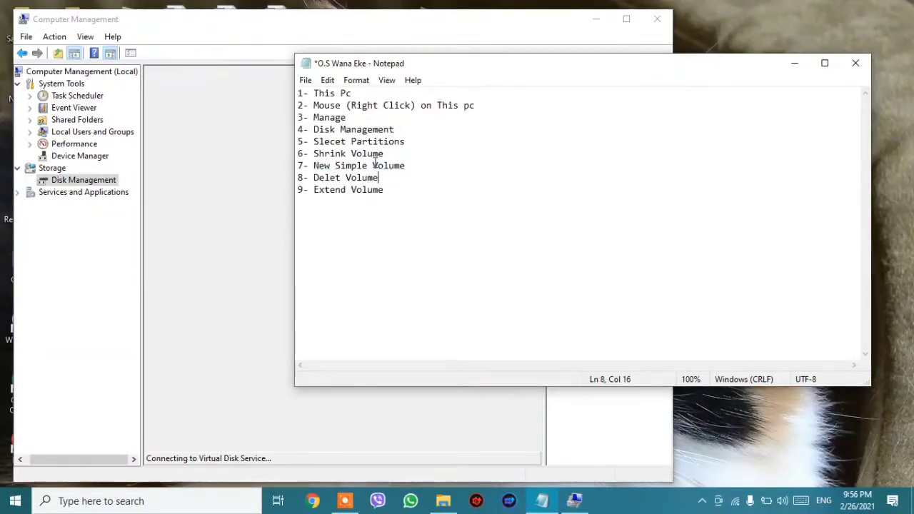
{"action": "left_click_drag", "start_coordinate": [312, 141], "coordinate": [465, 147]}
{"action": "left_click", "coordinate": [442, 141]}
{"action": "left_click_drag", "start_coordinate": [405, 142], "coordinate": [315, 141]}
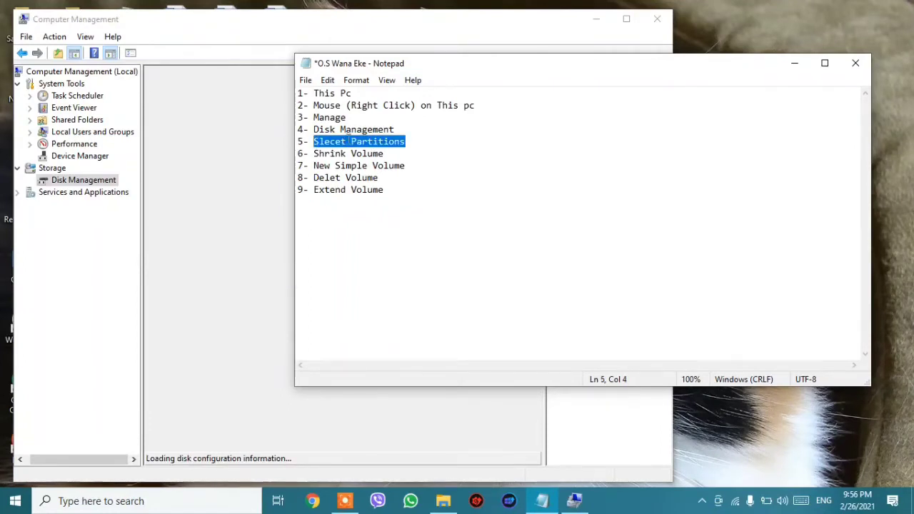
{"action": "left_click", "coordinate": [411, 142]}
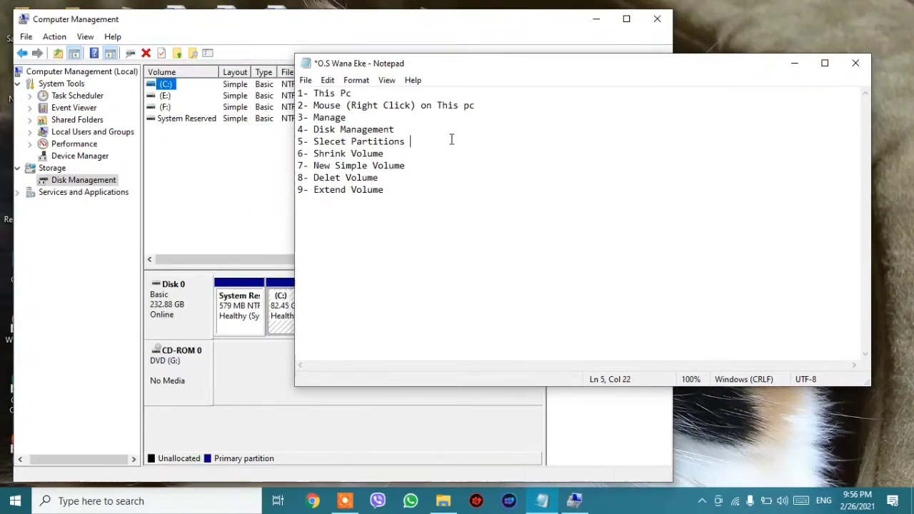
Step: Compare the Disk 0 partitions in Disk Management with the drives listed in This PC
{"action": "left_click", "coordinate": [285, 260]}
{"action": "left_click", "coordinate": [319, 307]}
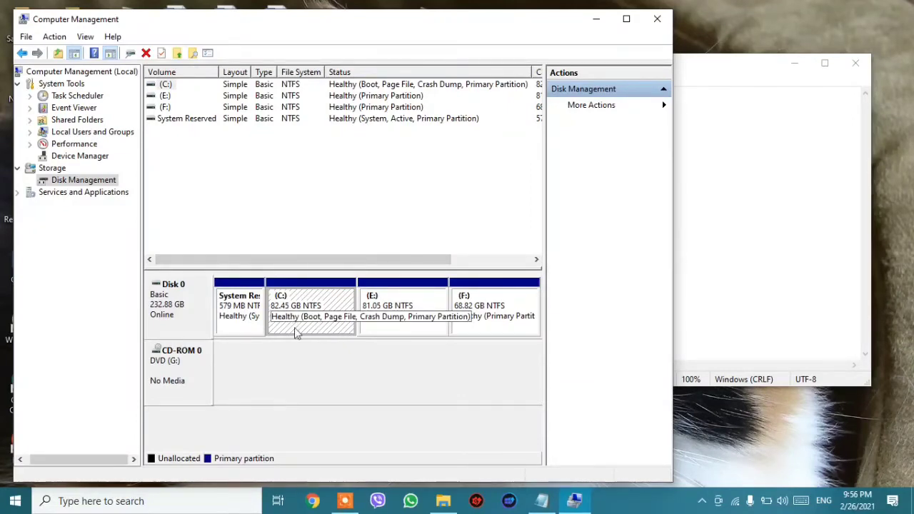
{"action": "left_click", "coordinate": [576, 500]}
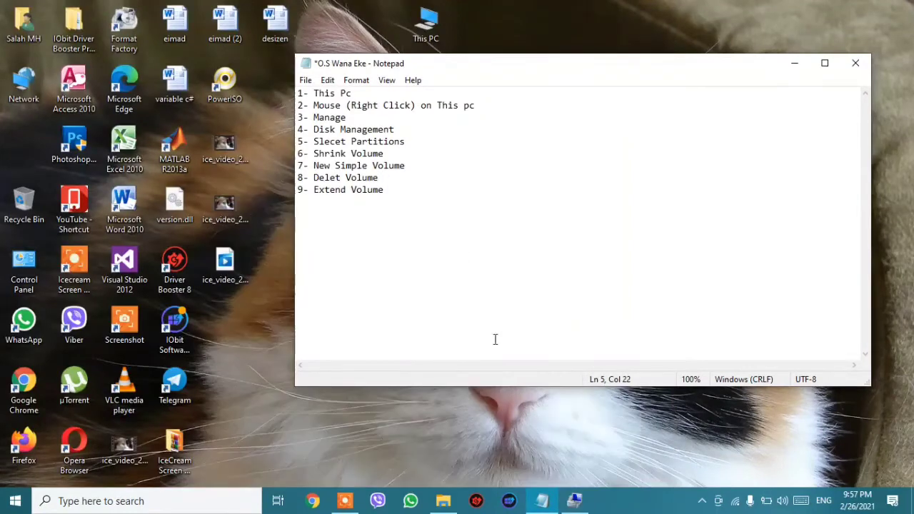
{"action": "left_click", "coordinate": [576, 501]}
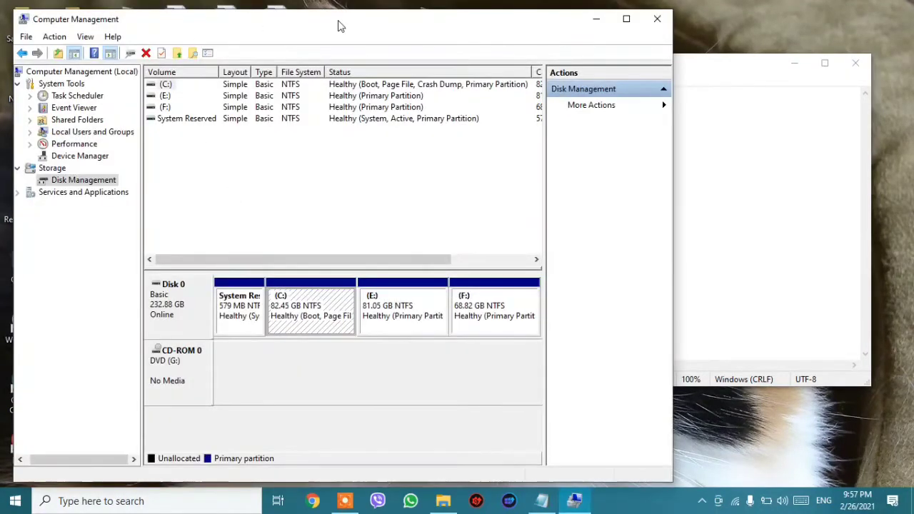
{"action": "left_click_drag", "start_coordinate": [338, 25], "coordinate": [236, 76]}
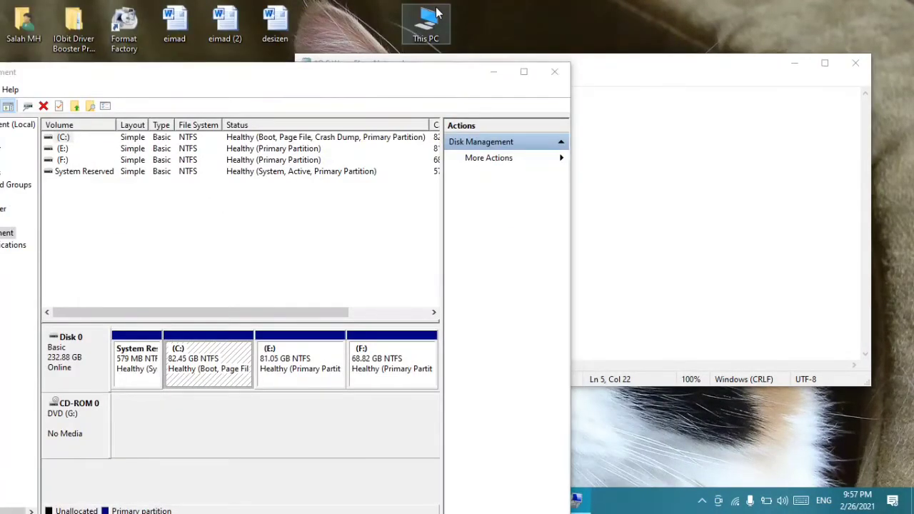
{"action": "double_click", "coordinate": [429, 21]}
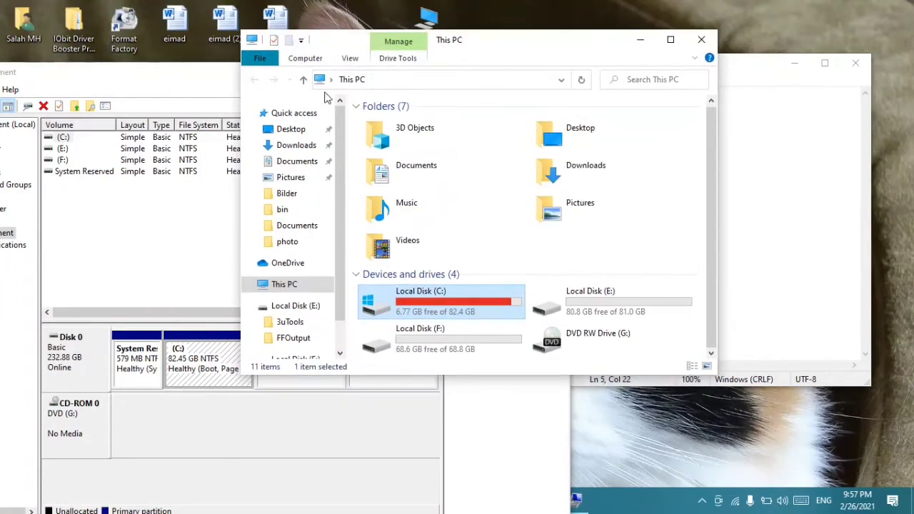
{"action": "left_click", "coordinate": [214, 86]}
{"action": "left_click_drag", "start_coordinate": [336, 77], "coordinate": [432, 52]}
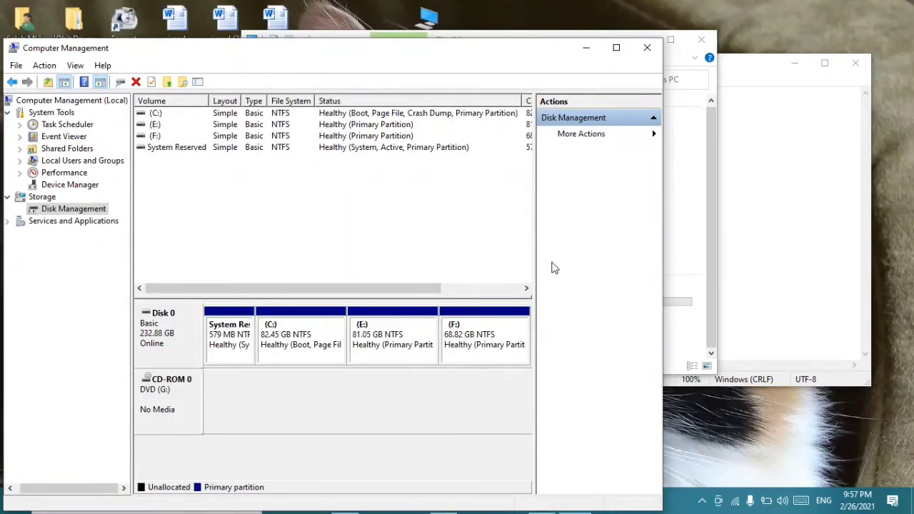
{"action": "left_click_drag", "start_coordinate": [549, 47], "coordinate": [606, 19]}
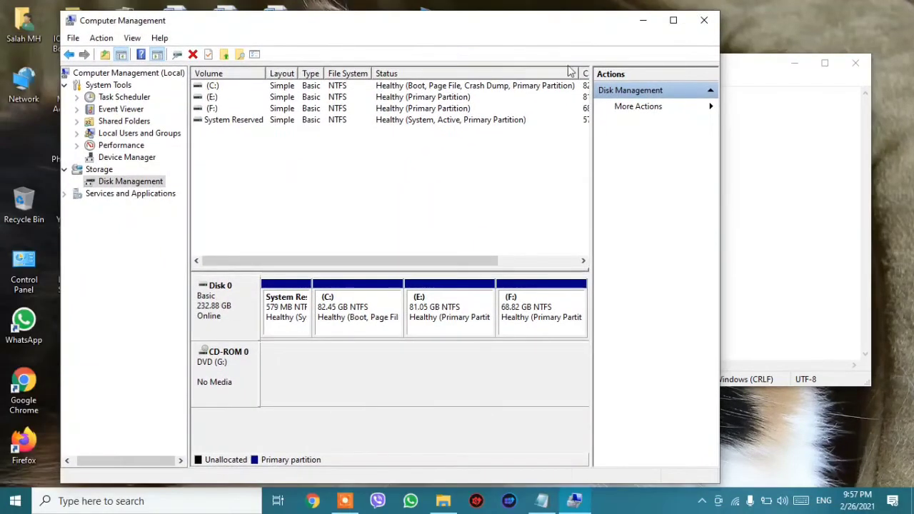
Step: Select the E: partition on Disk 0 and show its available volume commands
{"action": "left_click", "coordinate": [478, 310]}
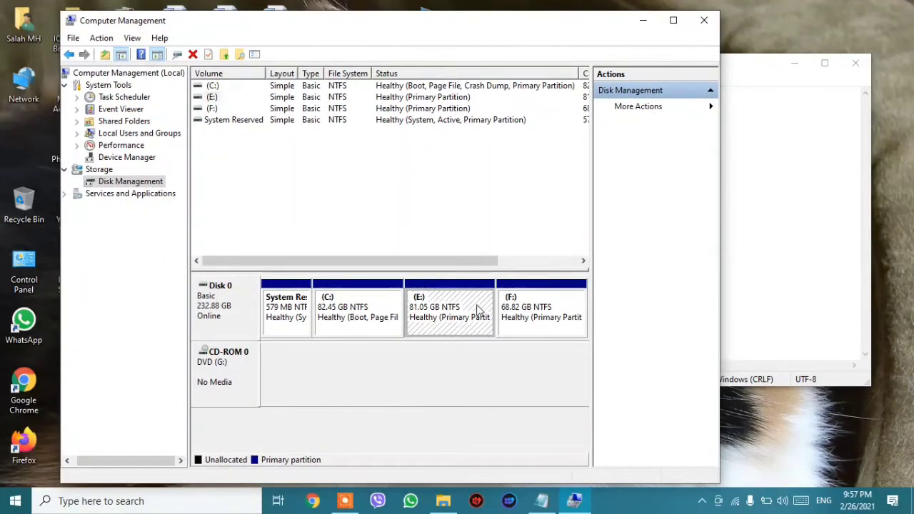
{"action": "right_click", "coordinate": [438, 306]}
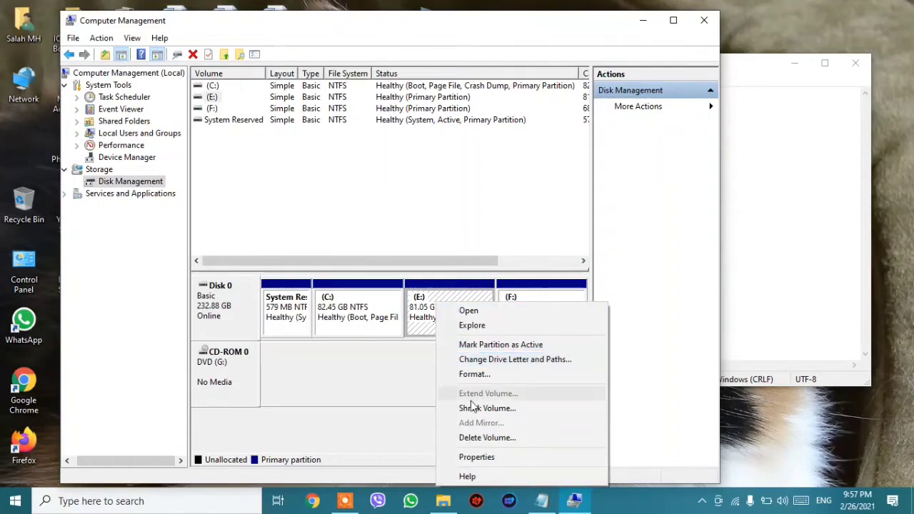
Step: Return to the Notepad notes and highlight "Shrink Volume" on line 6, followed by "New Simple Volume" on line 7
{"action": "left_click", "coordinate": [767, 272]}
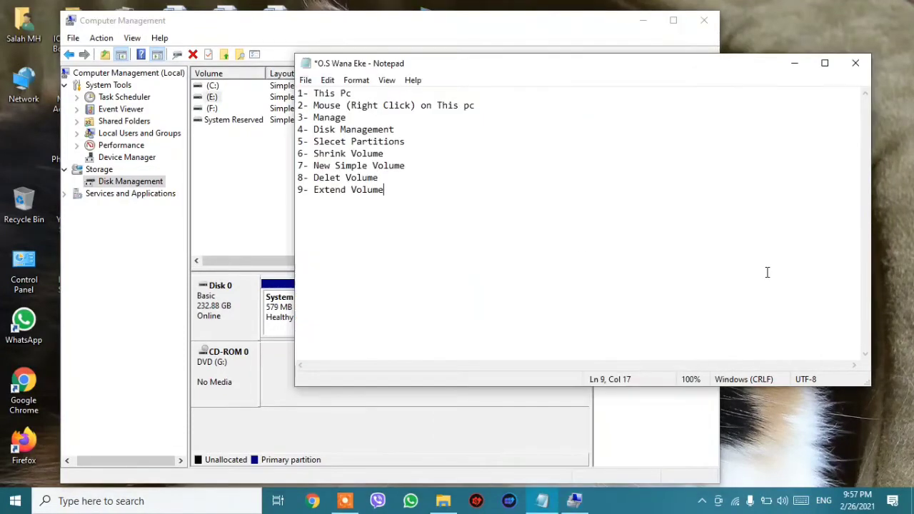
{"action": "left_click_drag", "start_coordinate": [386, 153], "coordinate": [315, 153]}
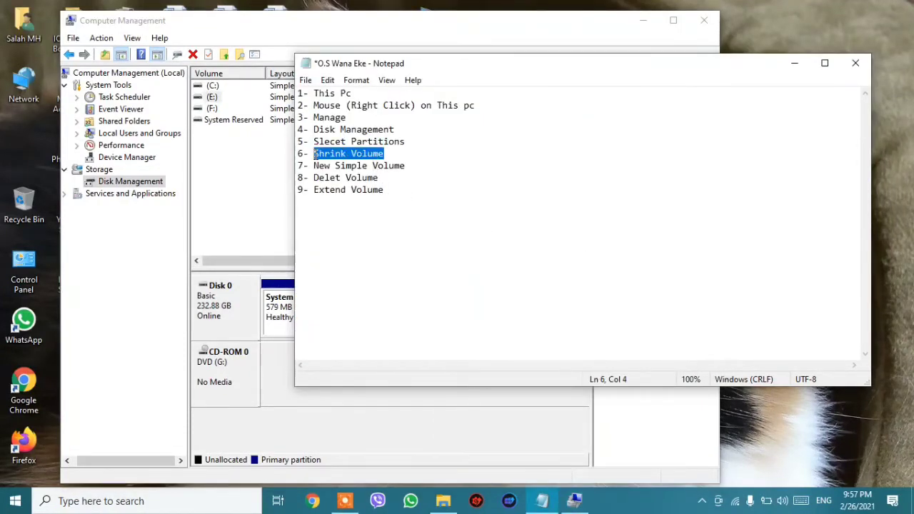
{"action": "left_click_drag", "start_coordinate": [405, 165], "coordinate": [314, 169]}
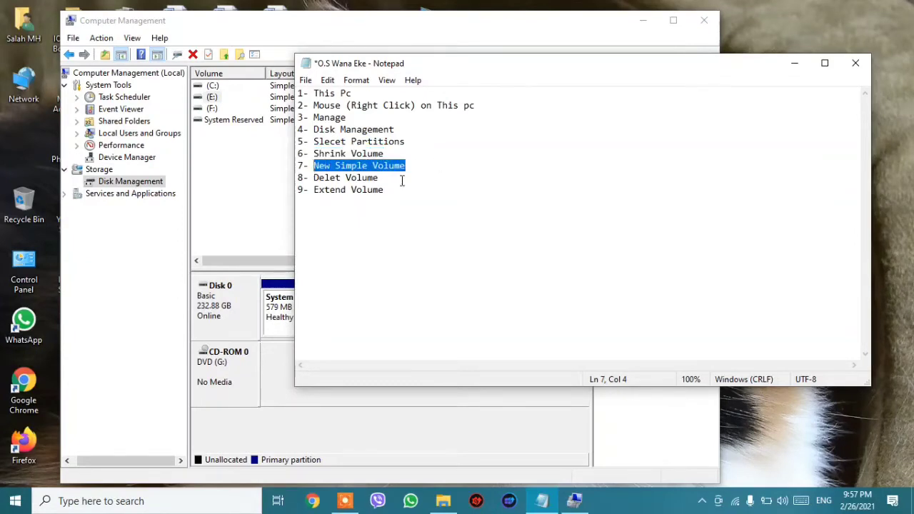
Step: Highlight "Delet Volume" on line 8 of the Notepad notes, followed by "Extend Volume" on line 9
{"action": "left_click_drag", "start_coordinate": [381, 178], "coordinate": [314, 178]}
{"action": "left_click", "coordinate": [432, 185]}
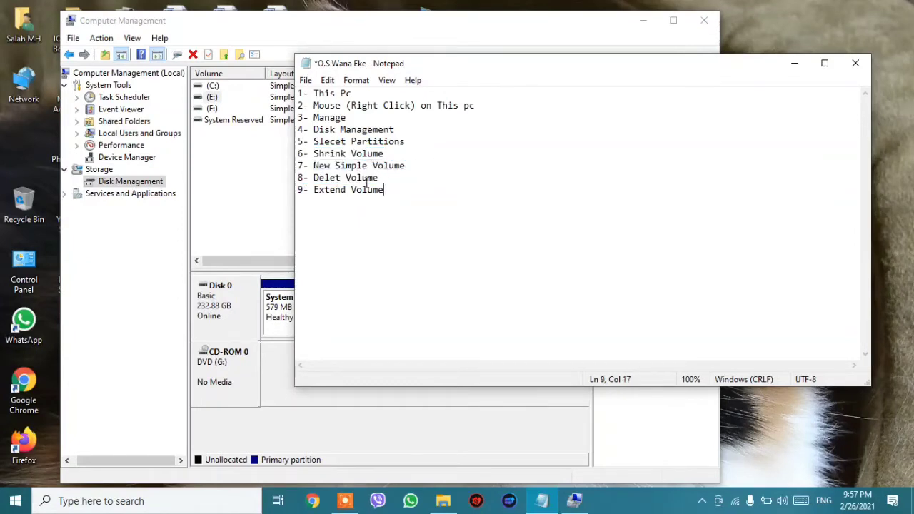
{"action": "left_click_drag", "start_coordinate": [409, 189], "coordinate": [311, 196]}
{"action": "left_click", "coordinate": [432, 191]}
Step: Return to Computer Management and shrink the E: partition on Disk 0 by 30155 MB
{"action": "left_click", "coordinate": [507, 451]}
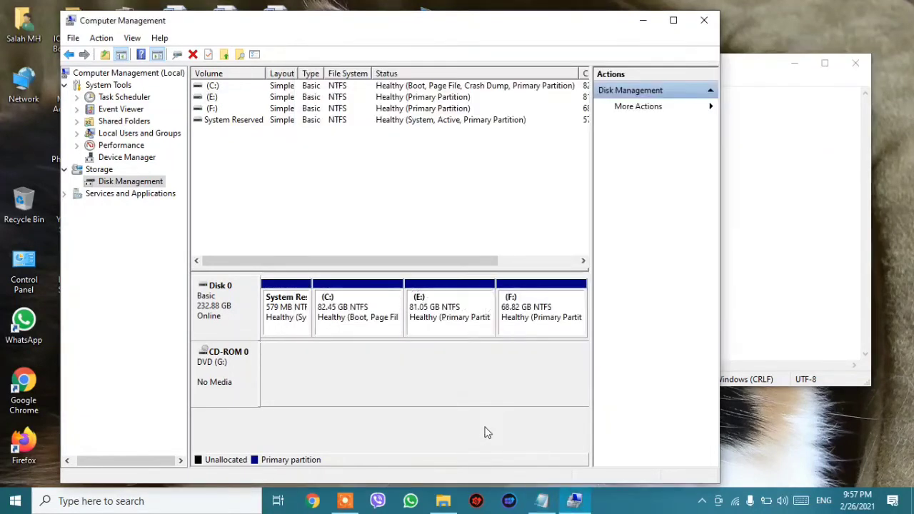
{"action": "left_click", "coordinate": [452, 307]}
{"action": "right_click", "coordinate": [452, 306]}
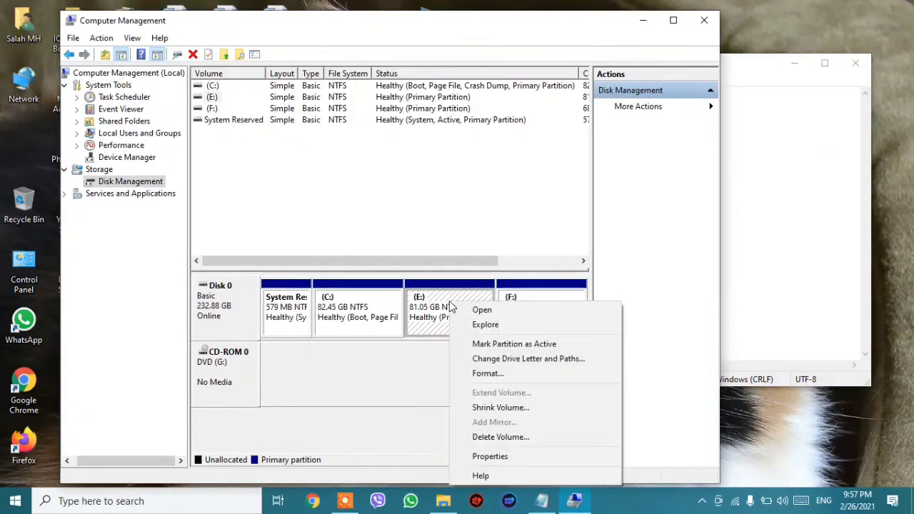
{"action": "left_click", "coordinate": [521, 408]}
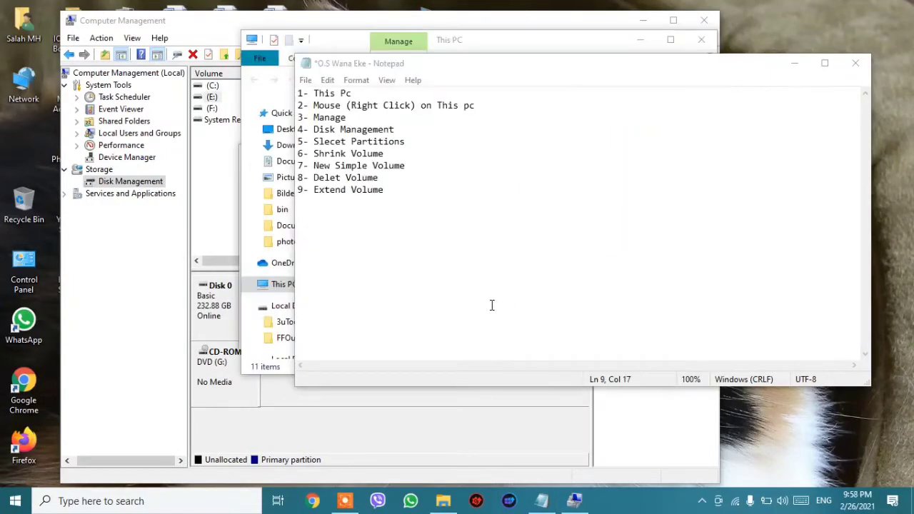
{"action": "left_click", "coordinate": [480, 427]}
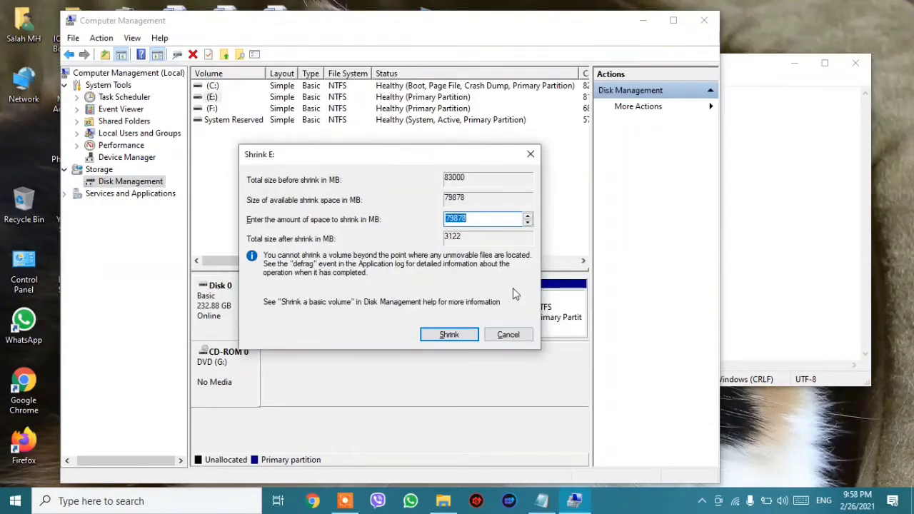
{"action": "left_click", "coordinate": [489, 219]}
{"action": "left_click_drag", "start_coordinate": [462, 217], "coordinate": [446, 218]}
{"action": "type", "text": "30155"}
{"action": "left_click", "coordinate": [450, 333]}
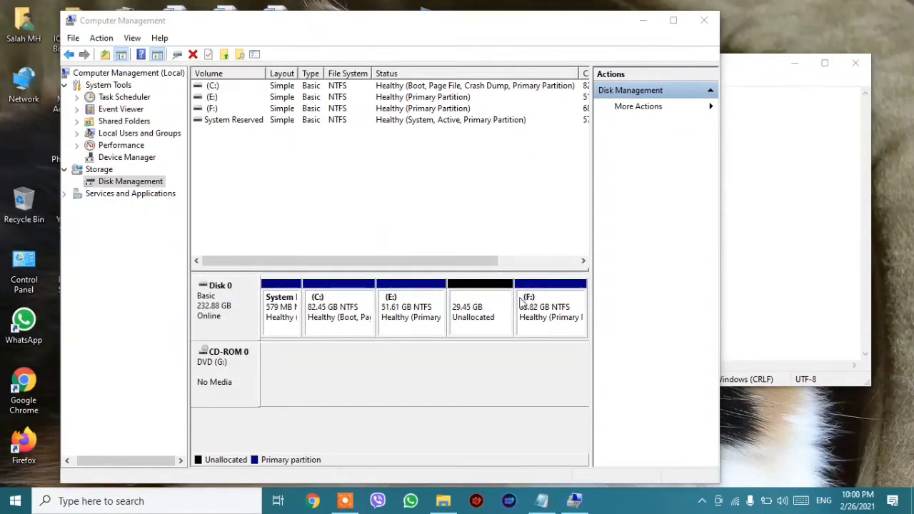
Step: Select the unallocated space on Disk 0 and check the E: drive's updated size in This PC
{"action": "left_click", "coordinate": [495, 315]}
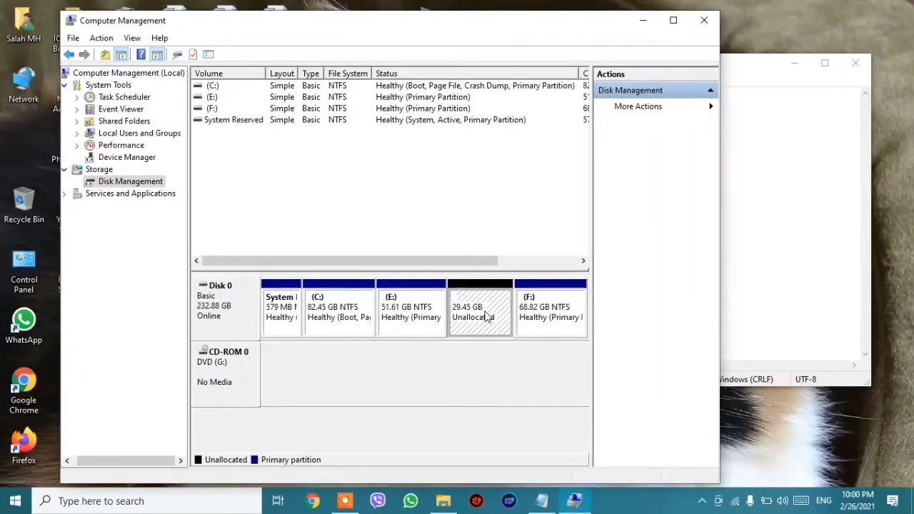
{"action": "left_click", "coordinate": [443, 502]}
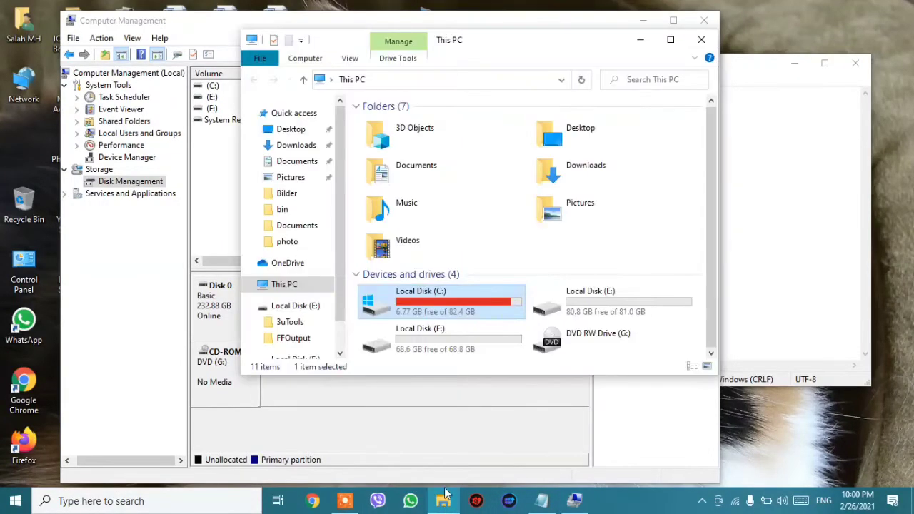
{"action": "left_click_drag", "start_coordinate": [597, 41], "coordinate": [487, 37]}
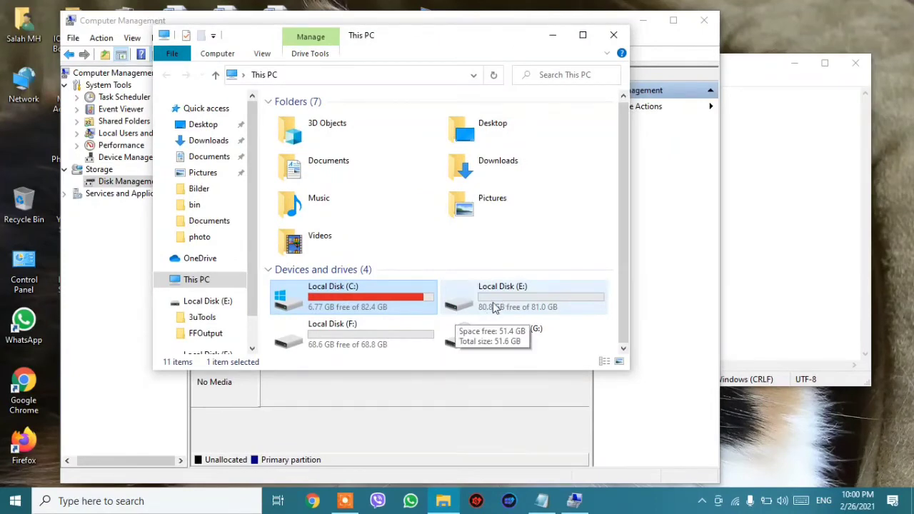
{"action": "left_click", "coordinate": [494, 307]}
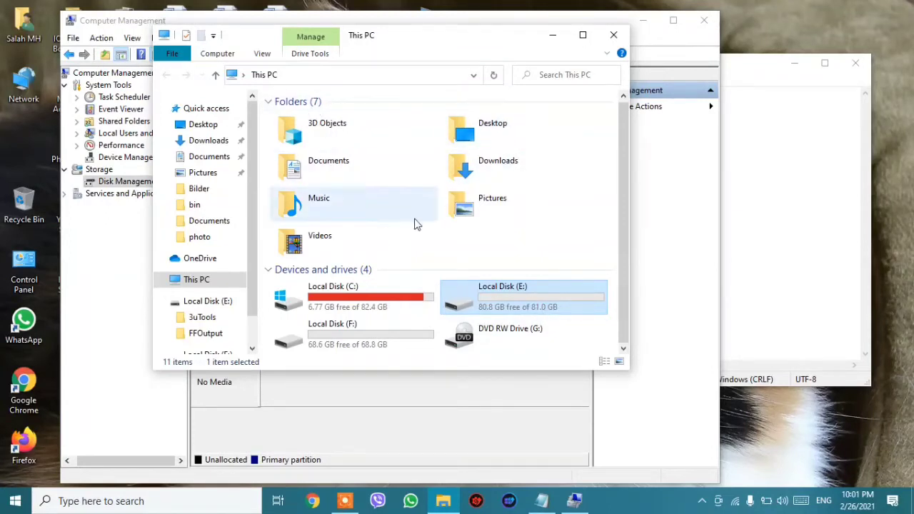
{"action": "left_click", "coordinate": [483, 202]}
{"action": "double_click", "coordinate": [484, 202]}
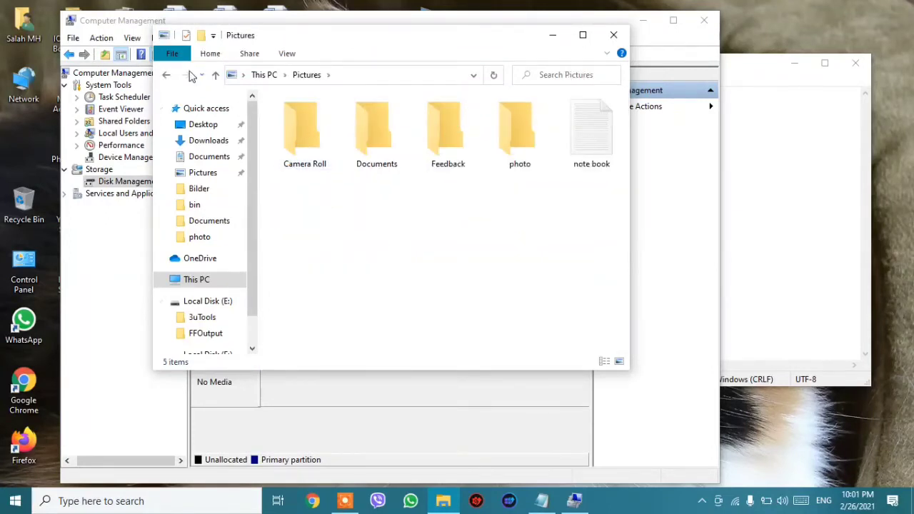
{"action": "left_click", "coordinate": [166, 75]}
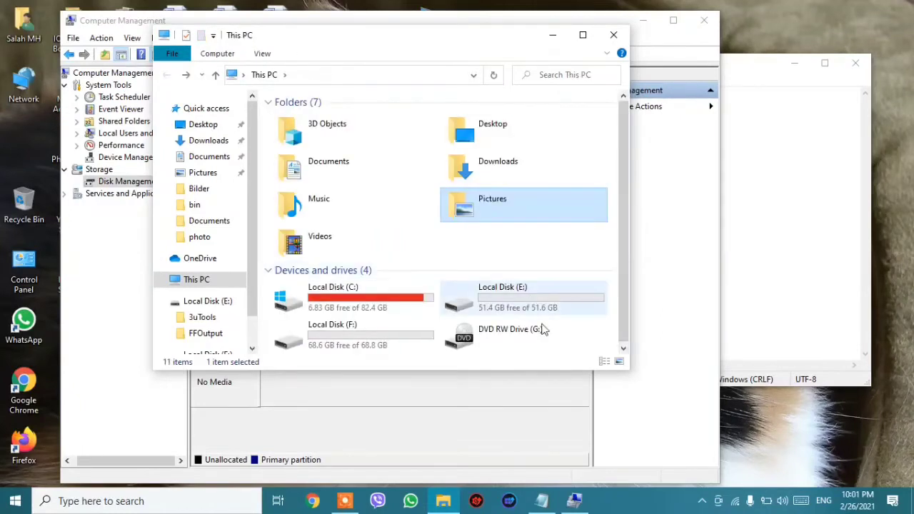
{"action": "left_click", "coordinate": [537, 303]}
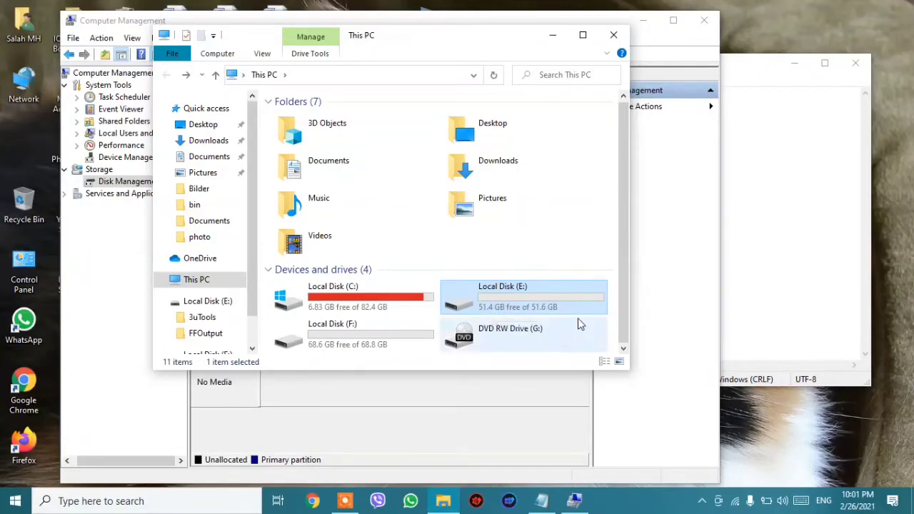
{"action": "left_click", "coordinate": [555, 37]}
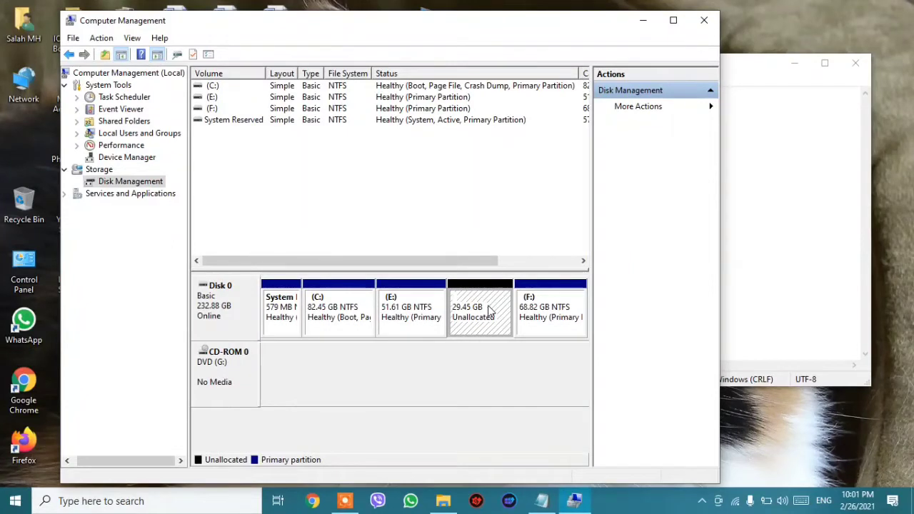
Step: Compare the commands available for the unallocated space on Disk 0 with those for the C: partition
{"action": "right_click", "coordinate": [490, 309]}
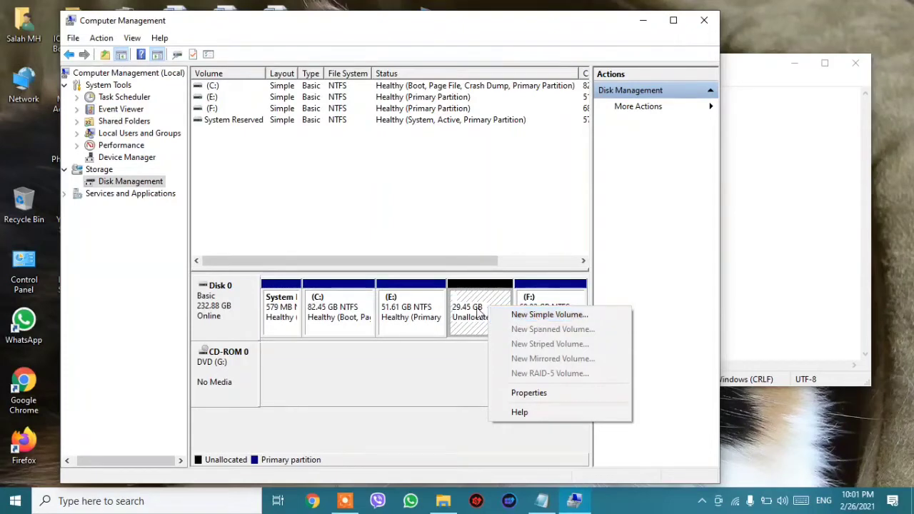
{"action": "left_click", "coordinate": [468, 314]}
{"action": "right_click", "coordinate": [334, 302]}
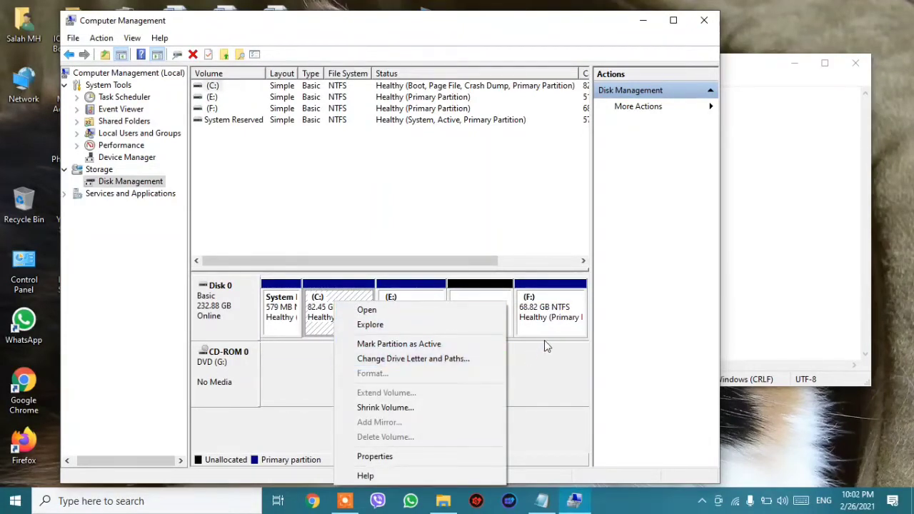
{"action": "left_click", "coordinate": [506, 341]}
{"action": "right_click", "coordinate": [490, 321]}
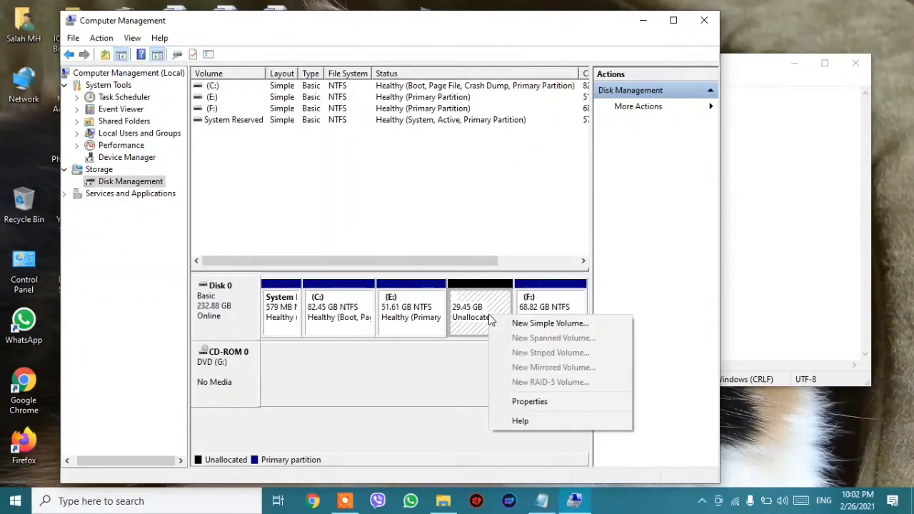
{"action": "left_click", "coordinate": [708, 257]}
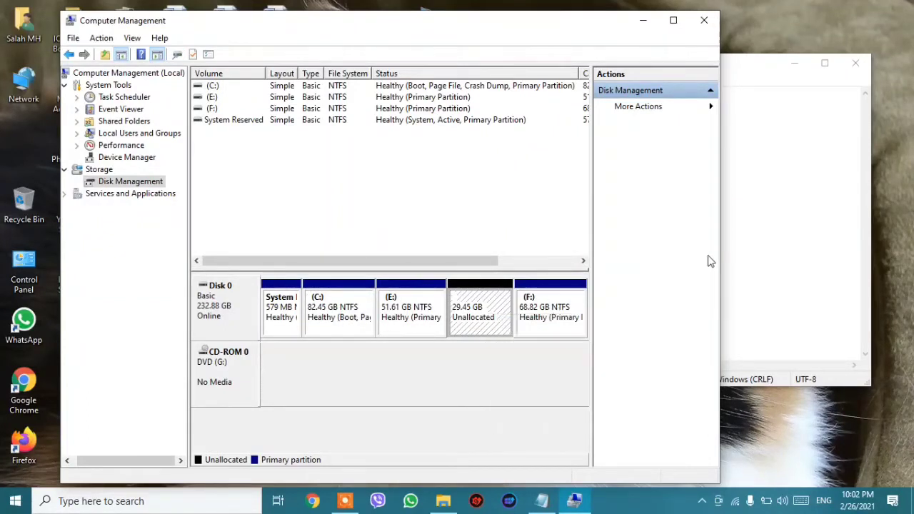
Step: Return to the Notepad notes and highlight "Shrink Volume" on line 6 again, followed by "New Simple Volume" on line 7
{"action": "left_click", "coordinate": [758, 236]}
{"action": "left_click", "coordinate": [418, 164]}
{"action": "left_click_drag", "start_coordinate": [386, 154], "coordinate": [308, 158]}
{"action": "key", "text": "shift+Right"}
{"action": "key", "text": "shift+Right"}
{"action": "key", "text": "shift+Right"}
{"action": "key", "text": "shift+Right"}
{"action": "key", "text": "shift+Right"}
{"action": "key", "text": "shift+Right"}
{"action": "key", "text": "shift+Right"}
{"action": "key", "text": "shift+Right"}
{"action": "key", "text": "shift+Left"}
{"action": "key", "text": "shift+Left"}
{"action": "key", "text": "shift+Left"}
{"action": "key", "text": "shift+Left"}
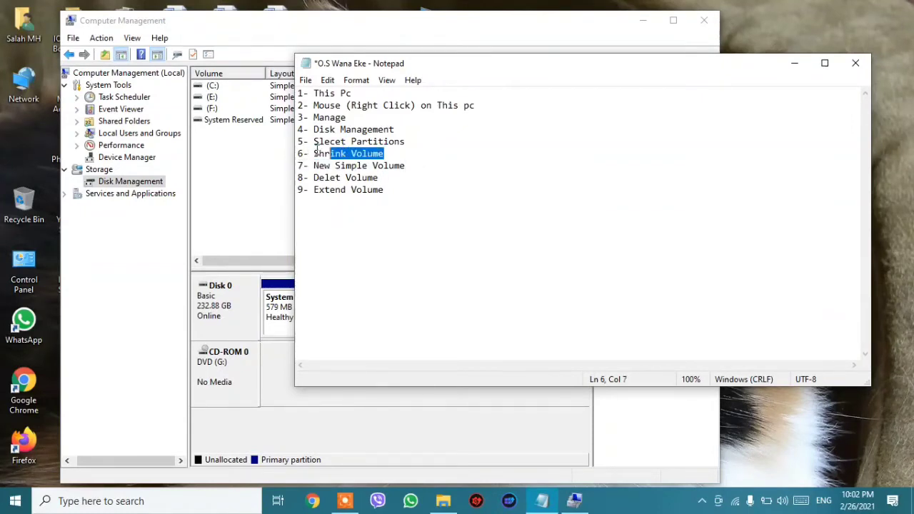
{"action": "key", "text": "shift+Left"}
{"action": "key", "text": "shift+Left"}
{"action": "key", "text": "shift+Left"}
{"action": "key", "text": "shift+Right"}
{"action": "left_click", "coordinate": [409, 153]}
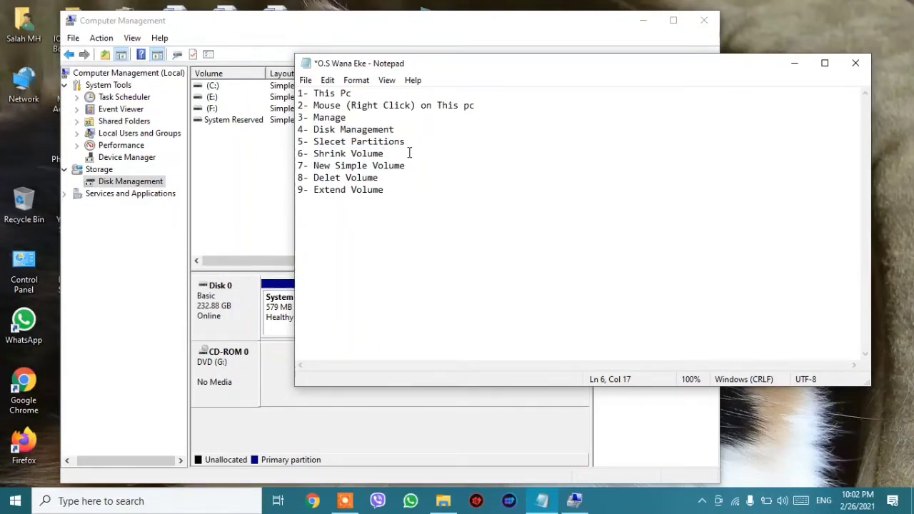
{"action": "left_click_drag", "start_coordinate": [431, 170], "coordinate": [314, 165]}
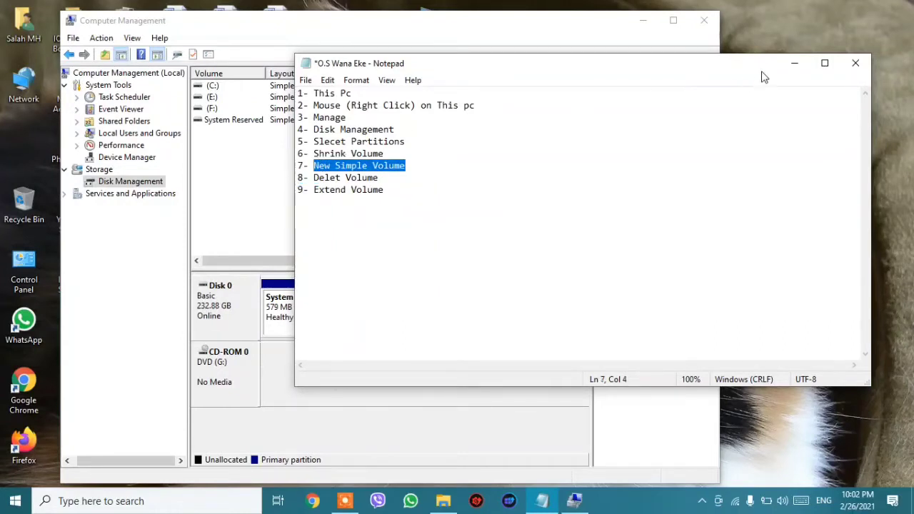
Step: Minimize the notes and start a new simple volume of 30154 MB in the unallocated space on Disk 0
{"action": "left_click", "coordinate": [794, 63]}
{"action": "right_click", "coordinate": [490, 306]}
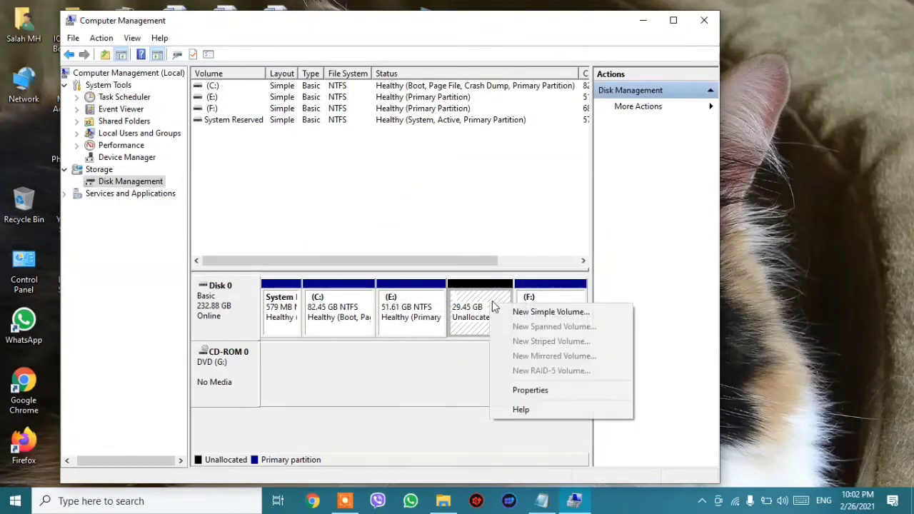
{"action": "left_click", "coordinate": [525, 313]}
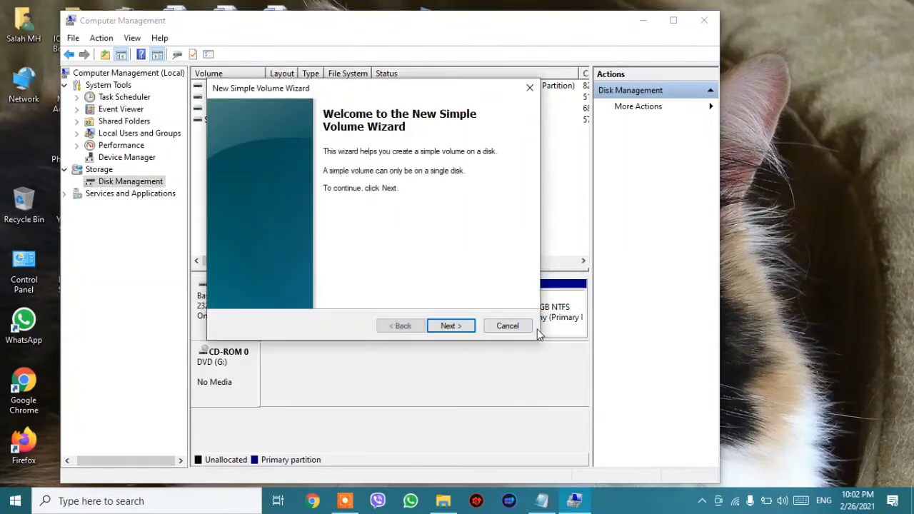
{"action": "left_click", "coordinate": [450, 325]}
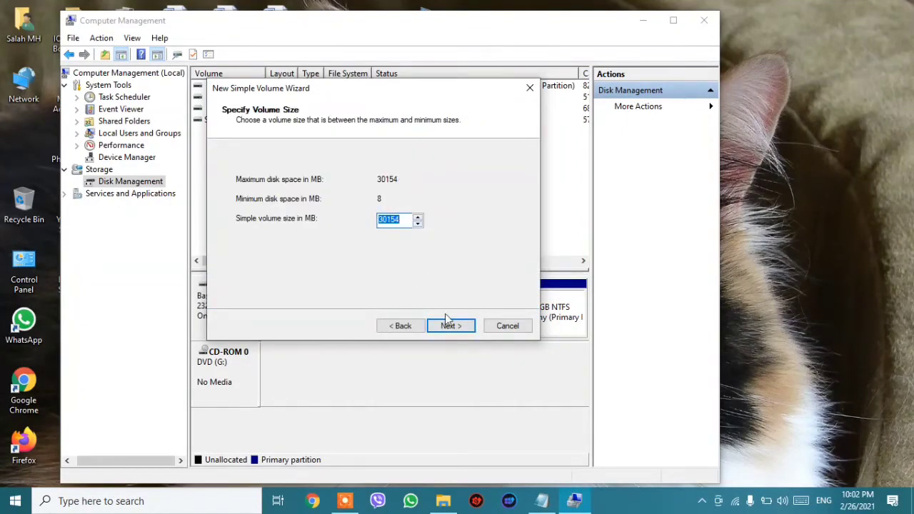
{"action": "left_click", "coordinate": [461, 329]}
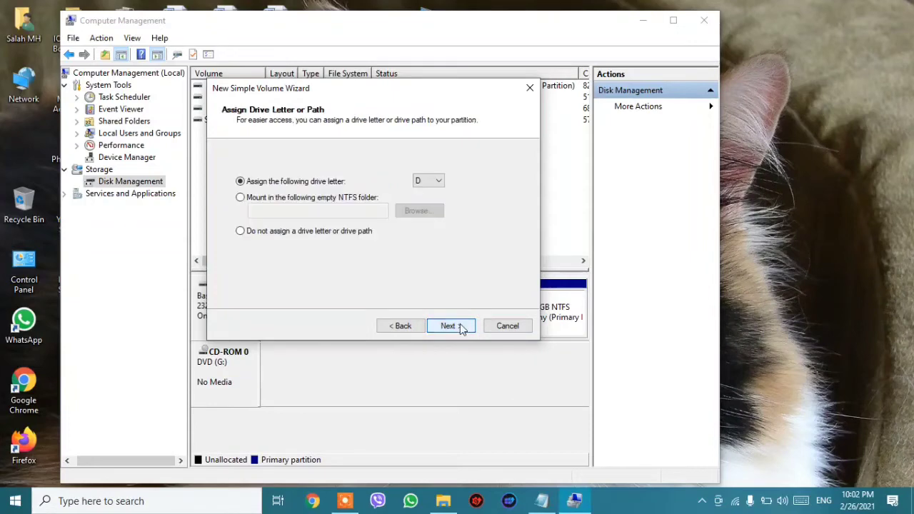
Step: Review the available drive letters and assign letter D to the new volume
{"action": "left_click", "coordinate": [439, 182]}
{"action": "left_click", "coordinate": [439, 181]}
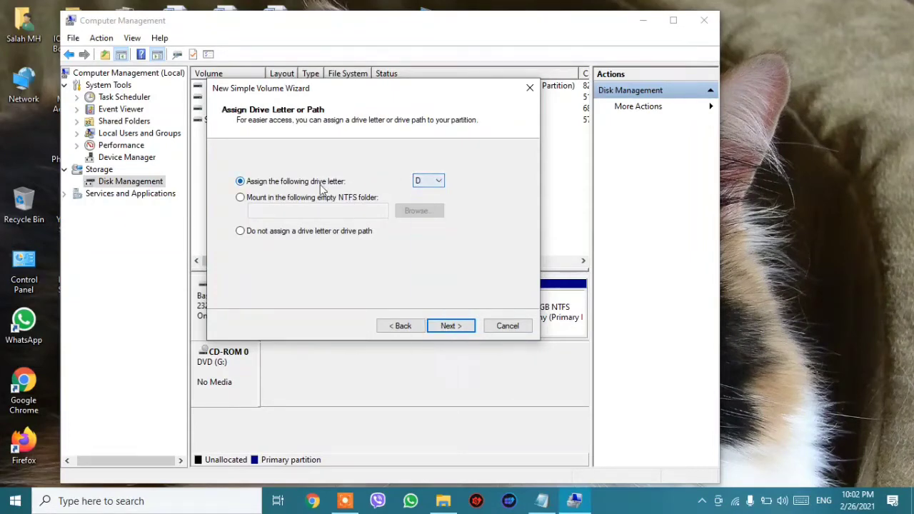
{"action": "left_click", "coordinate": [439, 182]}
{"action": "left_click", "coordinate": [439, 182]}
{"action": "left_click", "coordinate": [451, 327]}
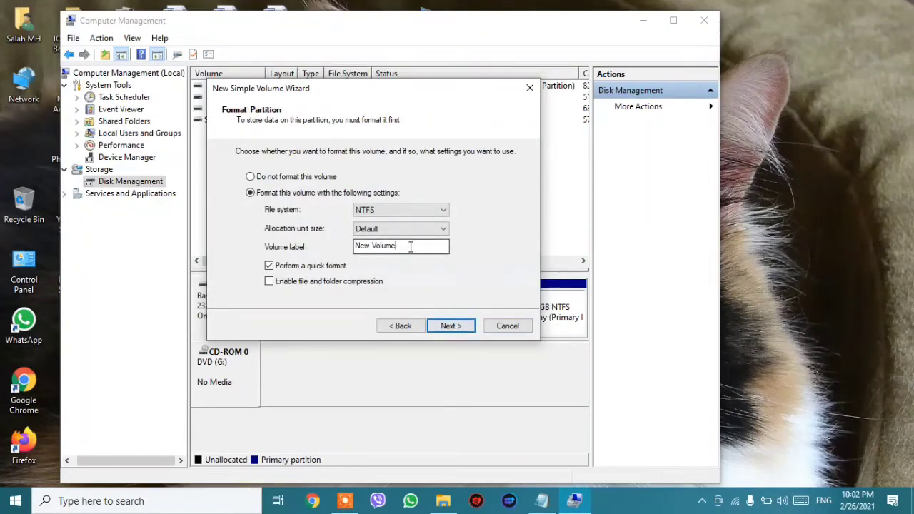
Step: Enter a first name as the NTFS volume label, then finish creating the volume and accept converting the disk to dynamic
{"action": "left_click_drag", "start_coordinate": [411, 246], "coordinate": [335, 243]}
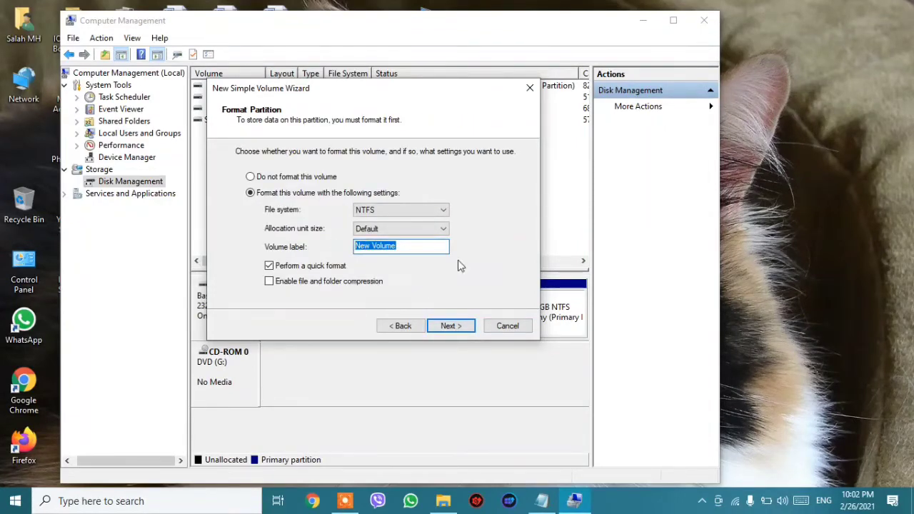
{"action": "type", "text": "Emad"}
{"action": "left_click", "coordinate": [465, 327]}
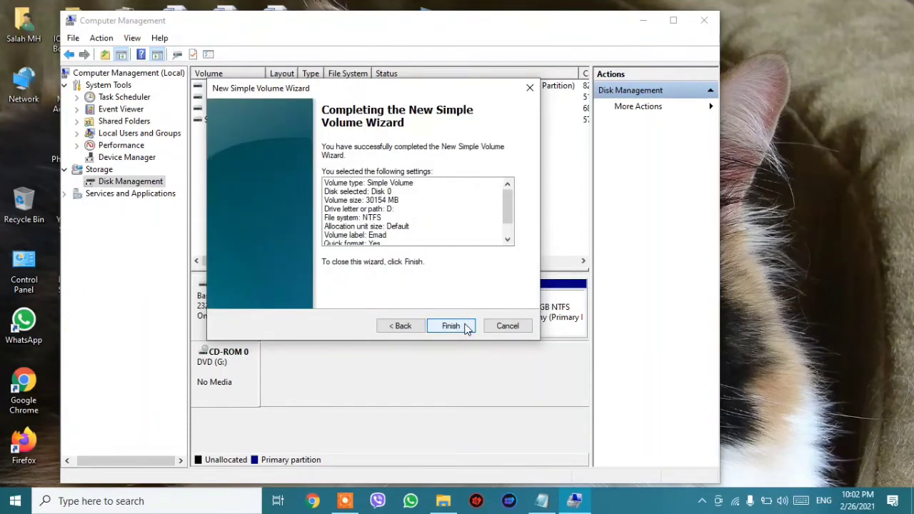
{"action": "left_click", "coordinate": [451, 326]}
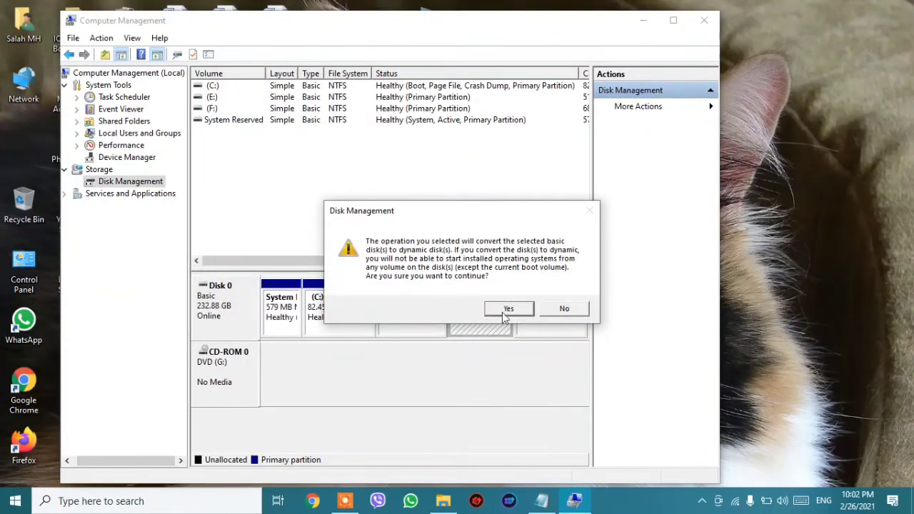
{"action": "left_click", "coordinate": [506, 312]}
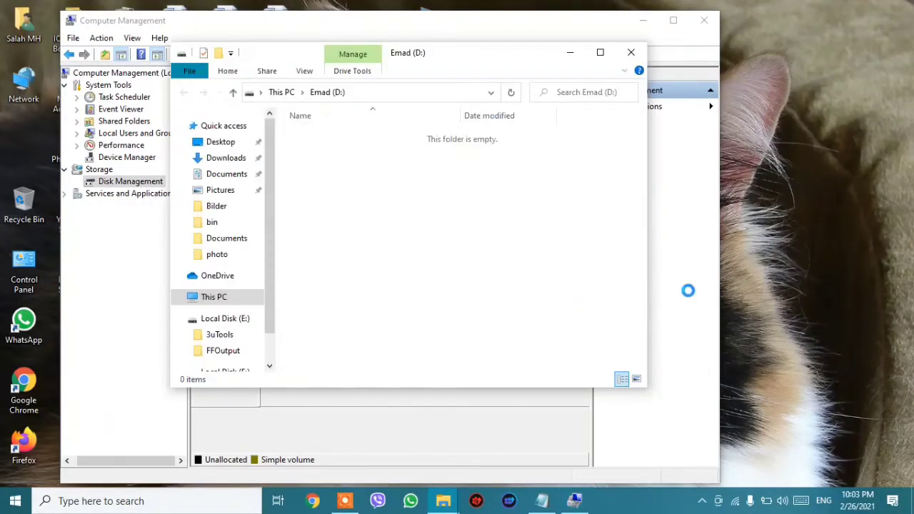
{"action": "left_click", "coordinate": [632, 53]}
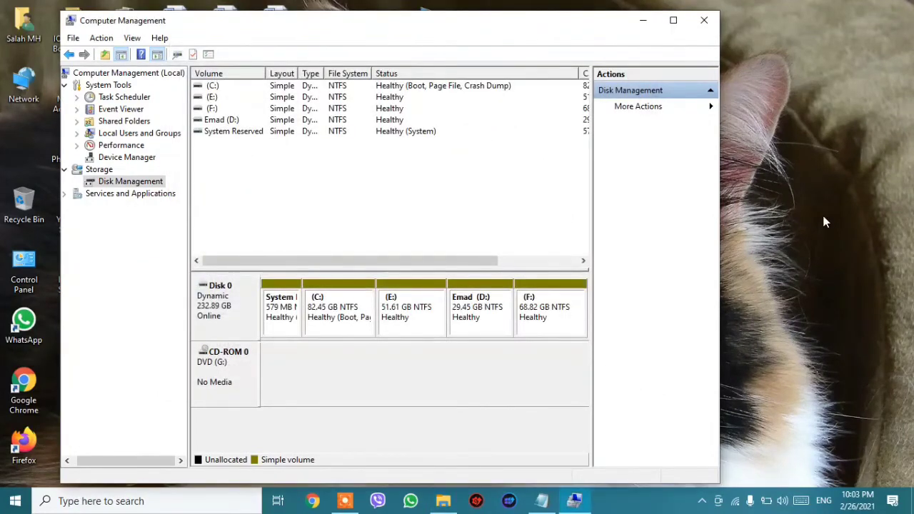
Step: Switch to This PC and check the new D: drive's free space and total size
{"action": "left_click", "coordinate": [444, 503]}
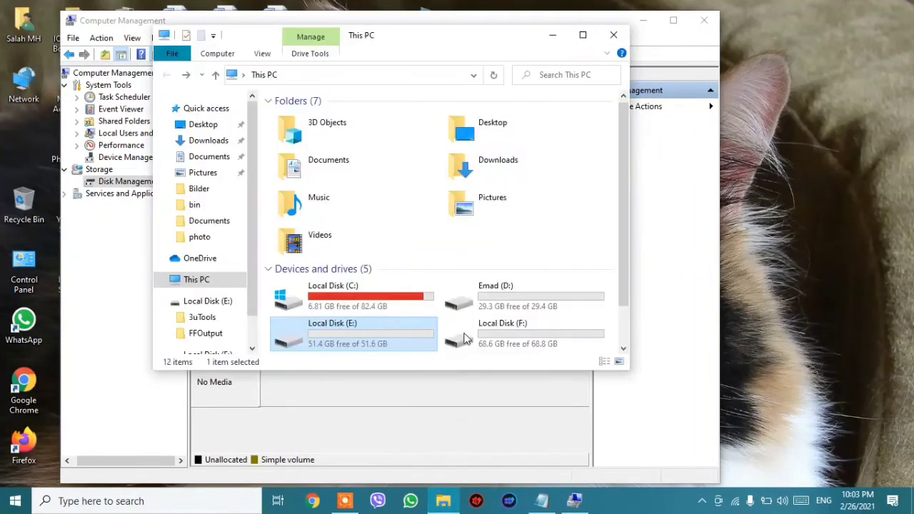
{"action": "scroll", "coordinate": [557, 289], "scroll_direction": "down", "scroll_amount": 1}
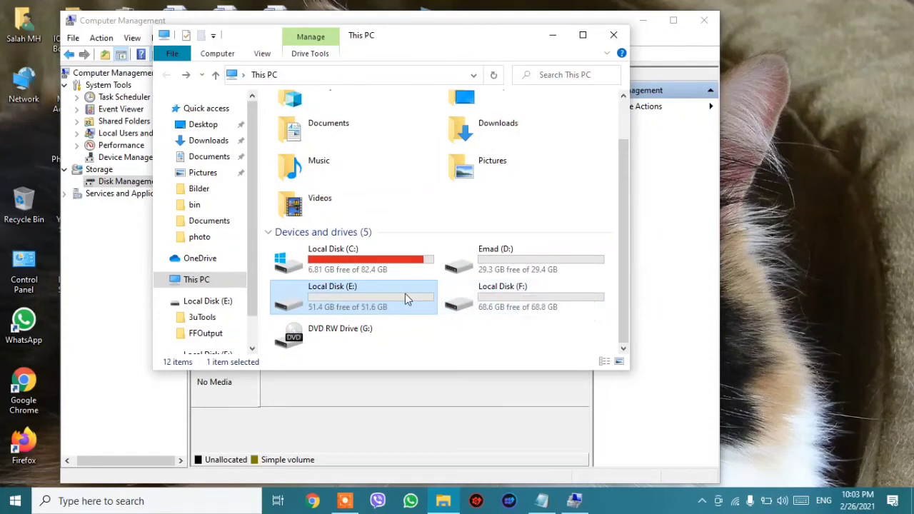
{"action": "left_click", "coordinate": [535, 256]}
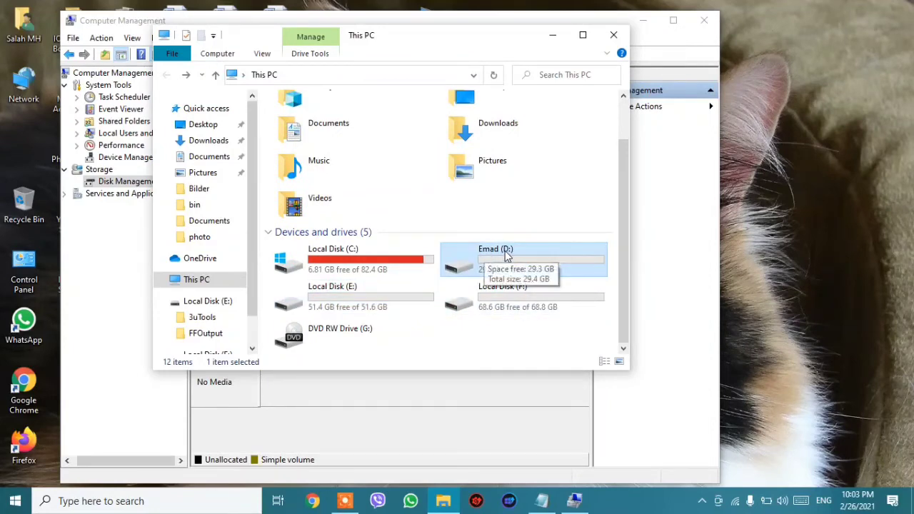
Step: Open the new D: drive to check its contents, return to This PC to review its capacity, and close File Explorer
{"action": "left_click", "coordinate": [835, 300]}
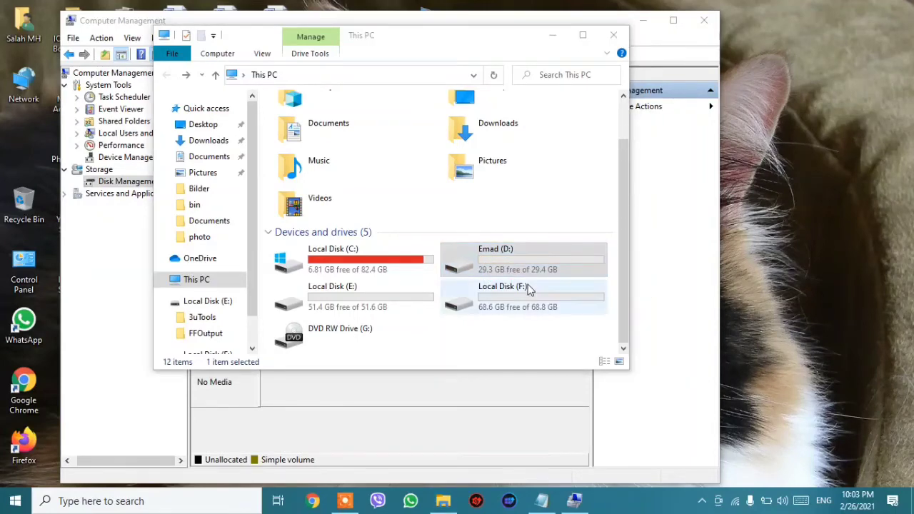
{"action": "left_click", "coordinate": [547, 259]}
{"action": "double_click", "coordinate": [547, 259]}
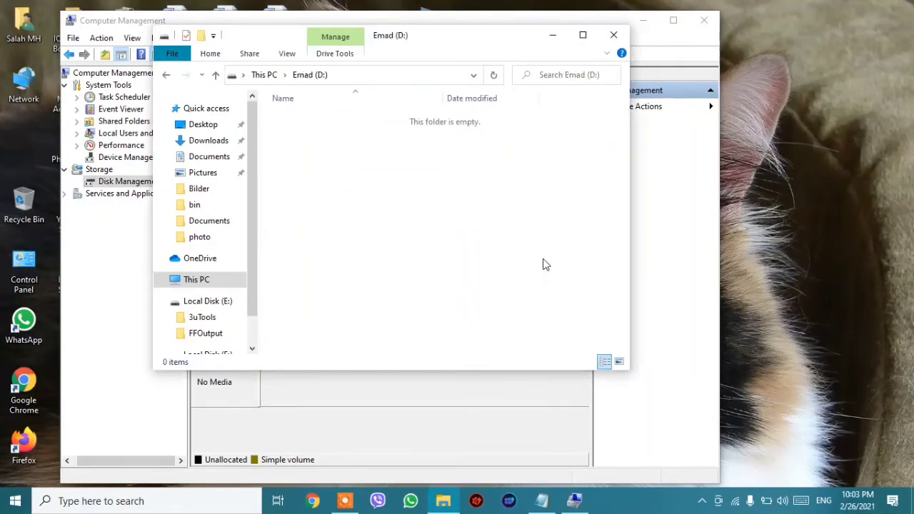
{"action": "left_click_drag", "start_coordinate": [388, 127], "coordinate": [458, 188]}
{"action": "left_click_drag", "start_coordinate": [504, 35], "coordinate": [615, 35]}
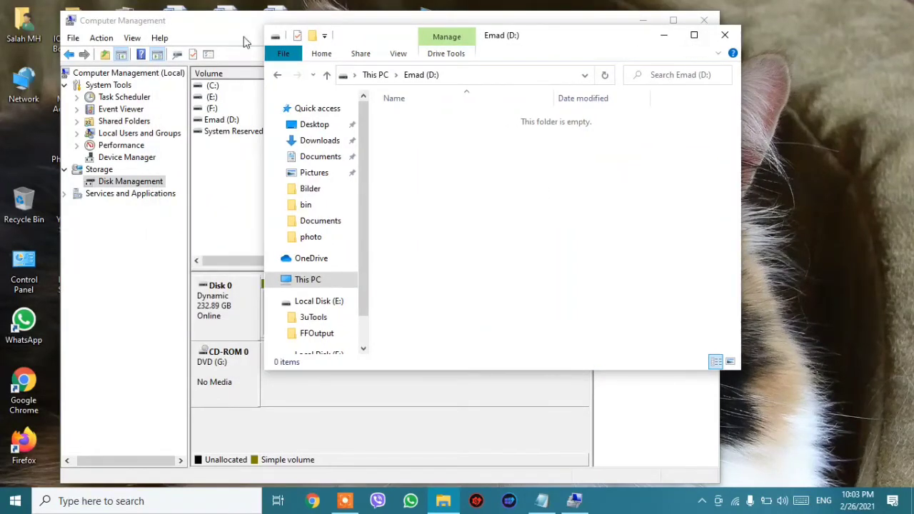
{"action": "left_click", "coordinate": [278, 74]}
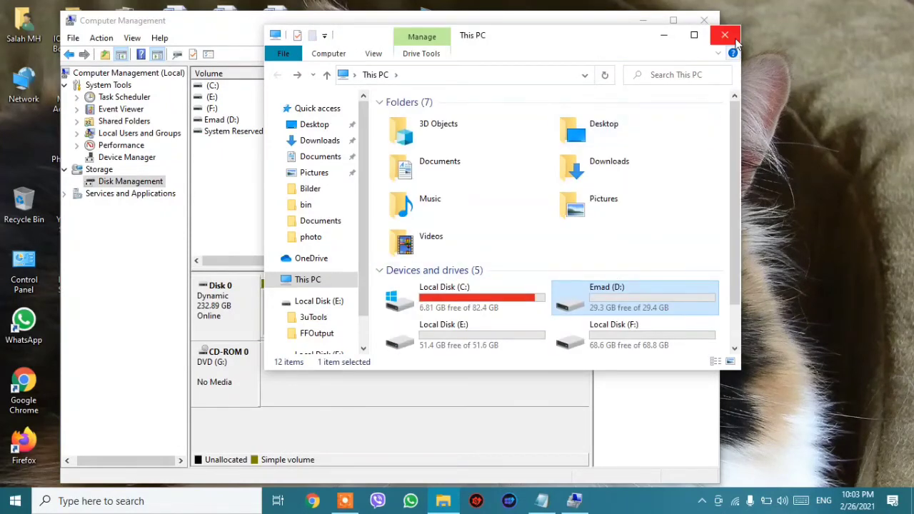
{"action": "scroll", "coordinate": [650, 297], "scroll_direction": "down", "scroll_amount": 1}
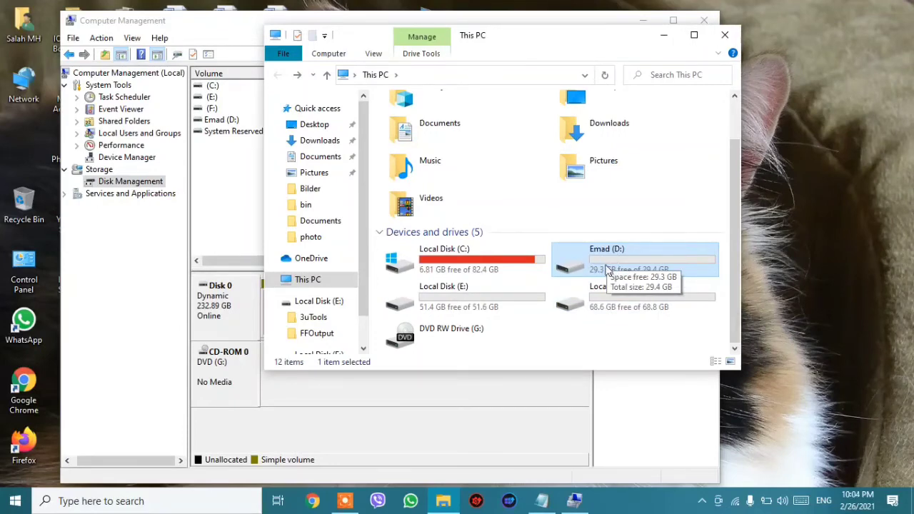
{"action": "left_click", "coordinate": [720, 36]}
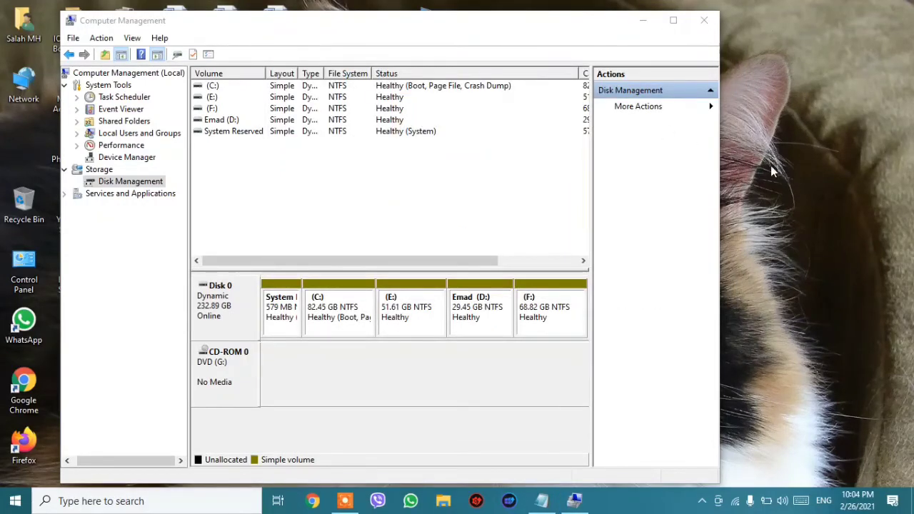
Step: Review the first procedure lines in the Notepad notes, then bring up Computer Management through This PC's Manage command
{"action": "left_click", "coordinate": [641, 23]}
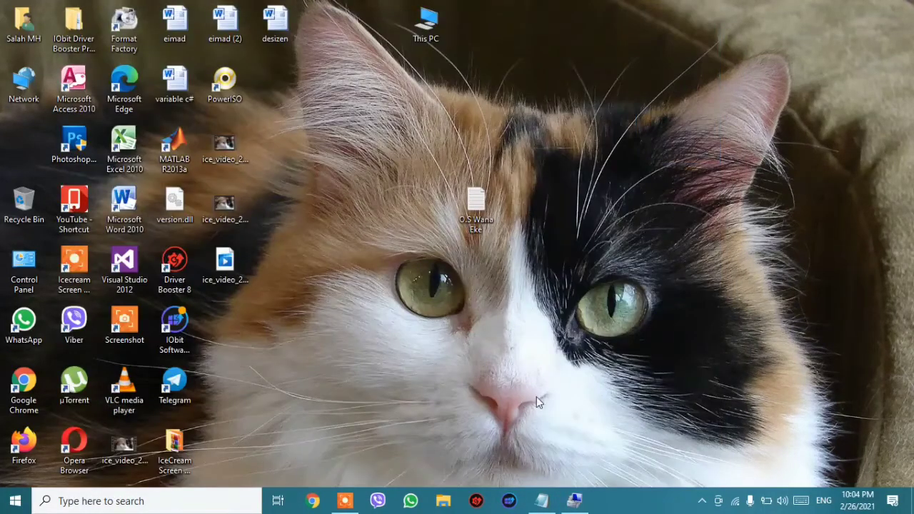
{"action": "left_click", "coordinate": [542, 500]}
{"action": "left_click", "coordinate": [471, 226]}
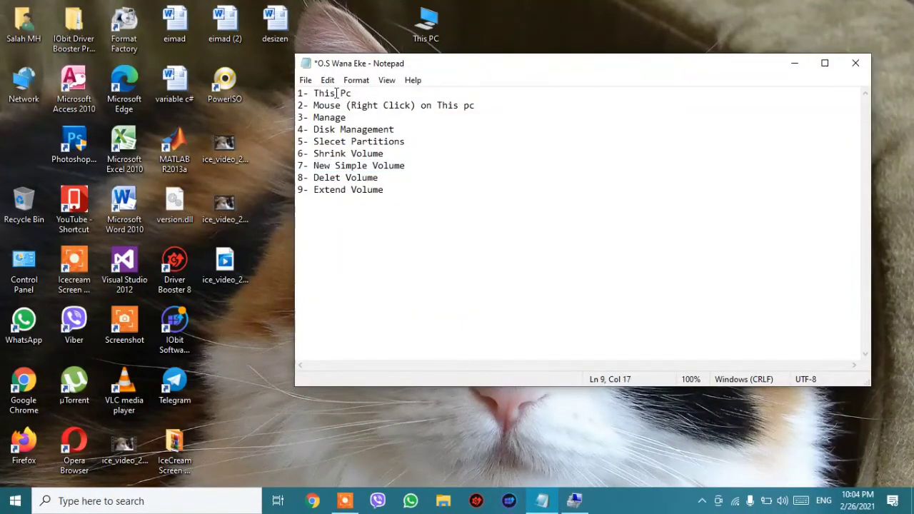
{"action": "left_click_drag", "start_coordinate": [316, 93], "coordinate": [375, 92]}
{"action": "left_click", "coordinate": [318, 105]}
{"action": "right_click", "coordinate": [434, 19]}
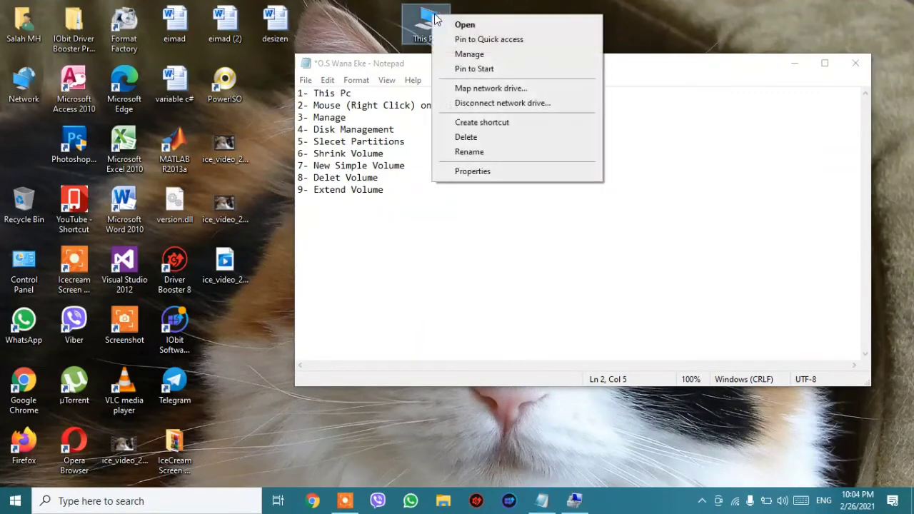
{"action": "left_click", "coordinate": [469, 54]}
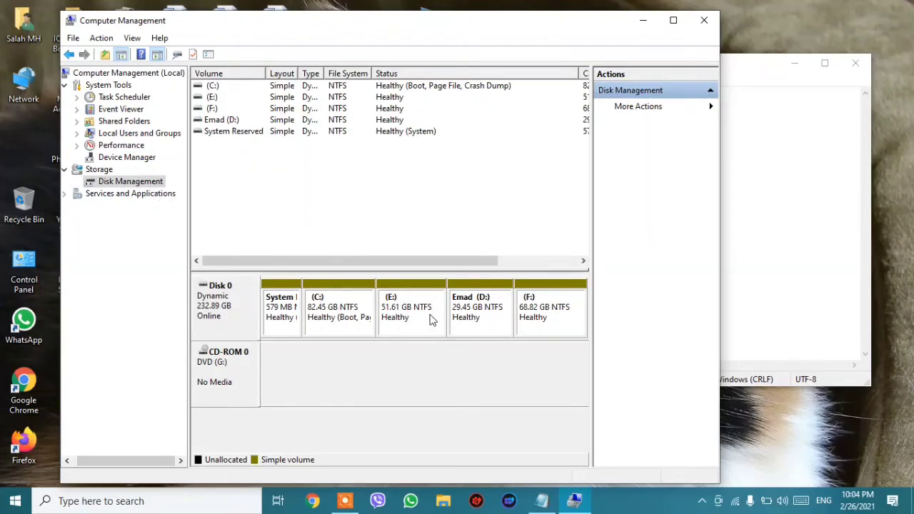
Step: Delete the D: volume on Disk 0 and confirm the deletion
{"action": "right_click", "coordinate": [479, 311]}
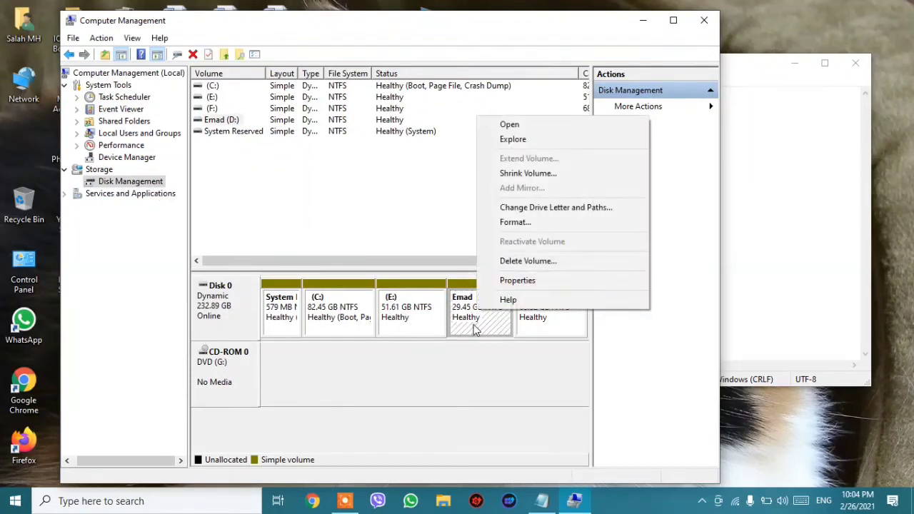
{"action": "left_click", "coordinate": [475, 324]}
{"action": "right_click", "coordinate": [468, 308]}
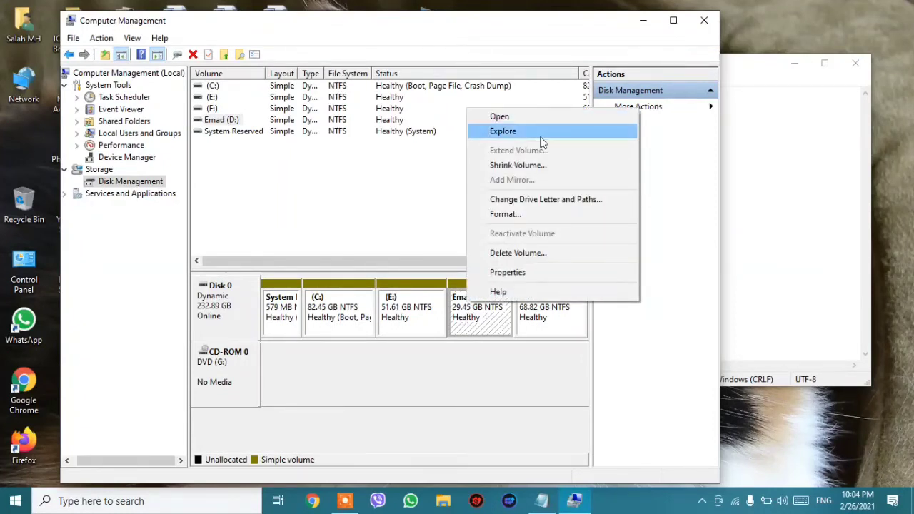
{"action": "left_click", "coordinate": [517, 257]}
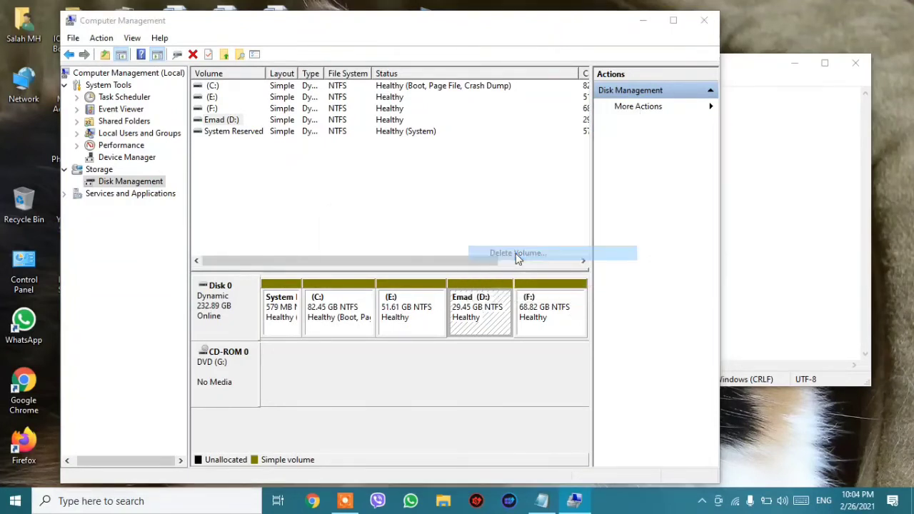
{"action": "left_click", "coordinate": [526, 297]}
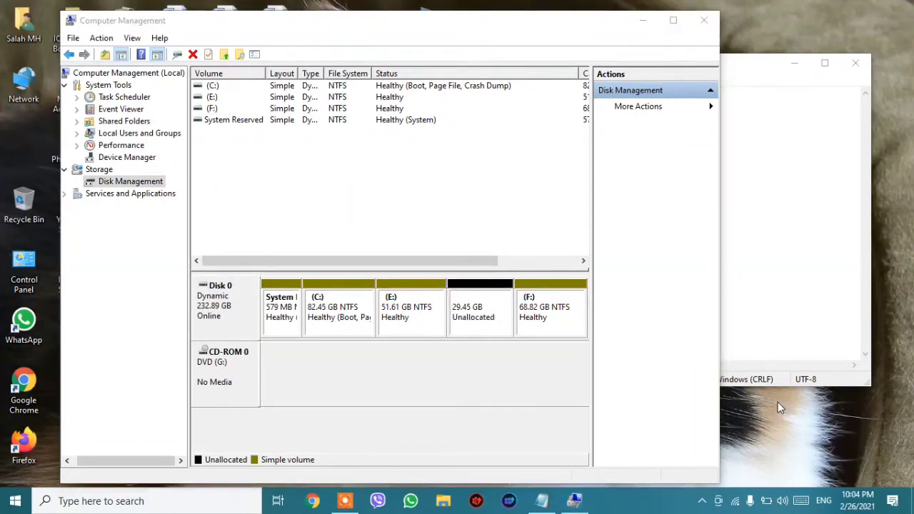
Step: Review the delete volume line in the notes, then inspect the unallocated space on Disk 0 in Disk Management
{"action": "left_click", "coordinate": [757, 247]}
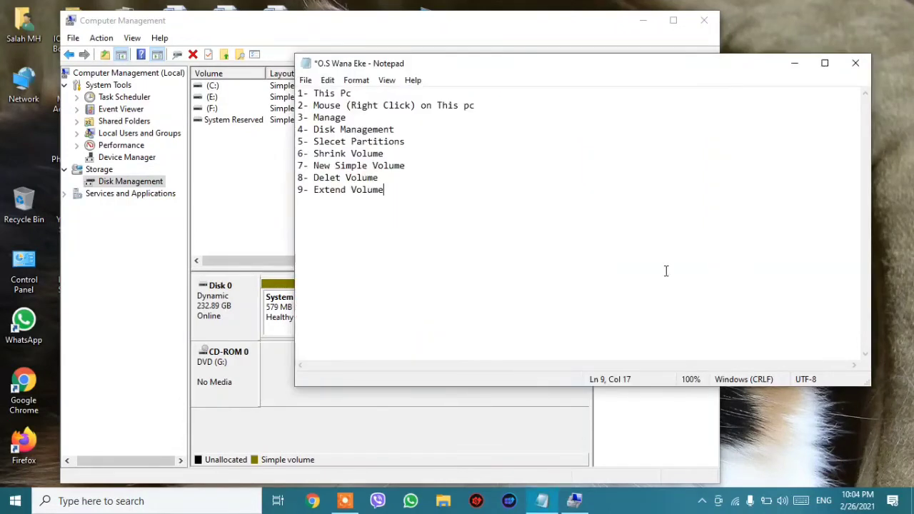
{"action": "left_click", "coordinate": [519, 428]}
{"action": "left_click", "coordinate": [742, 288]}
{"action": "left_click_drag", "start_coordinate": [383, 177], "coordinate": [313, 178]}
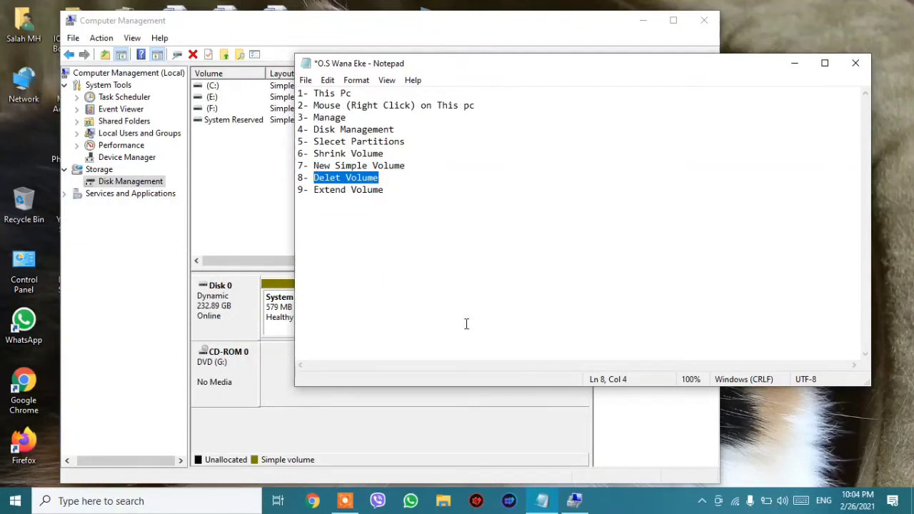
{"action": "left_click", "coordinate": [467, 417]}
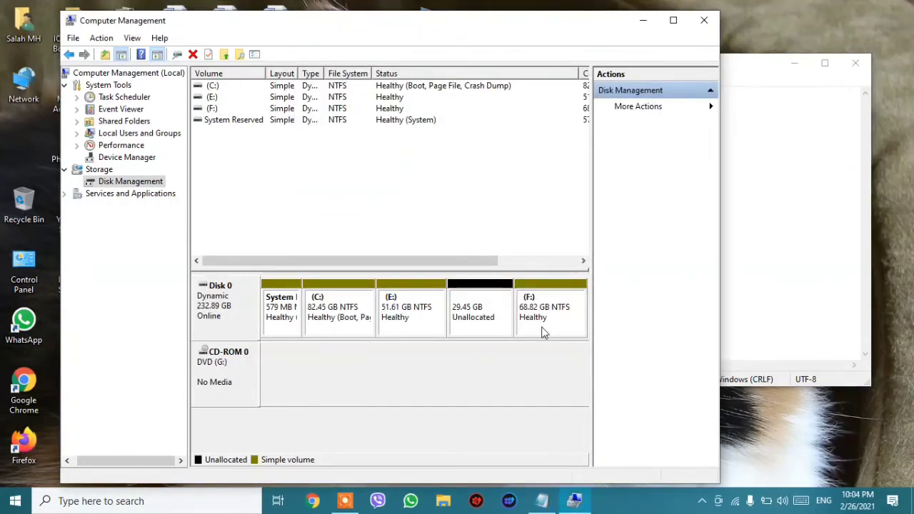
{"action": "left_click", "coordinate": [753, 422]}
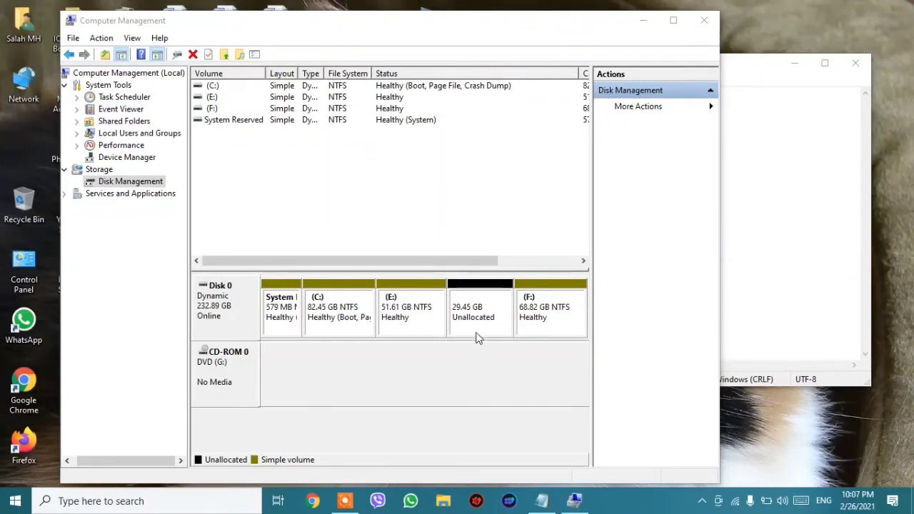
{"action": "left_click", "coordinate": [485, 322]}
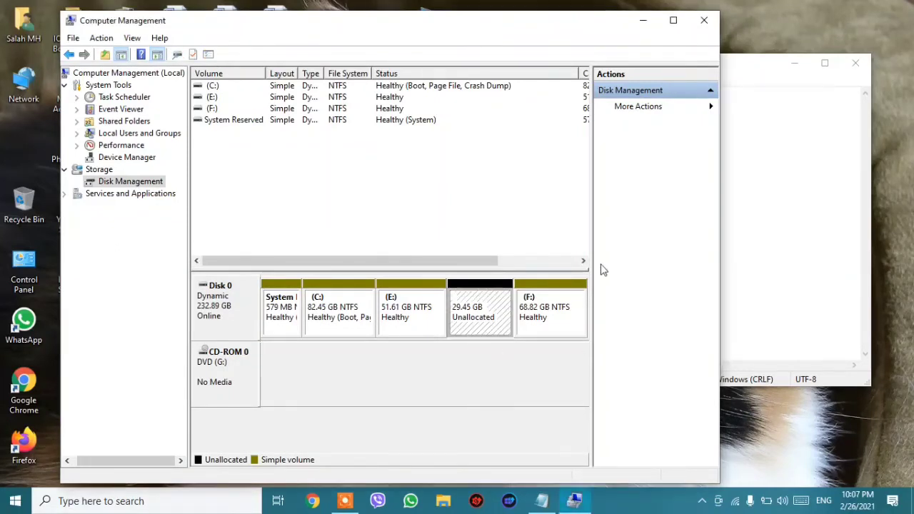
Step: Review the extend volume line and the preceding procedure lines in the notes, then return to Disk Management
{"action": "left_click", "coordinate": [815, 191]}
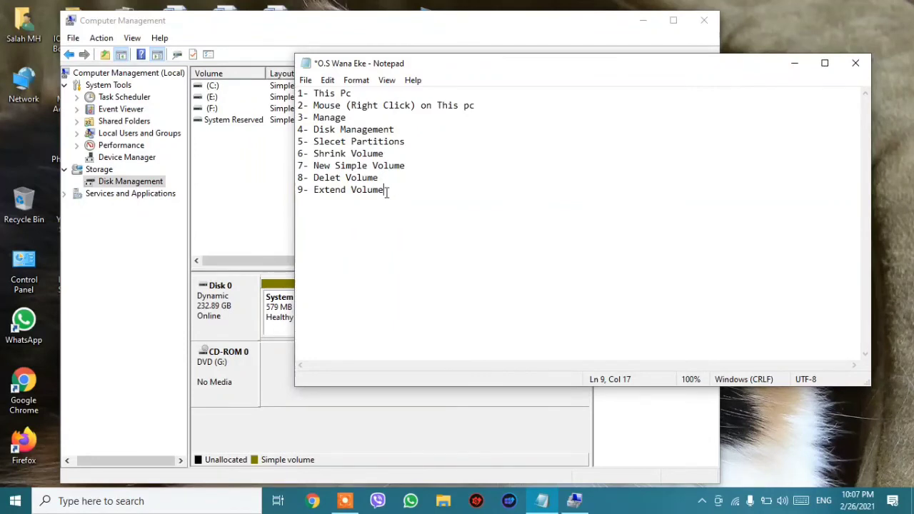
{"action": "left_click_drag", "start_coordinate": [387, 191], "coordinate": [312, 199]}
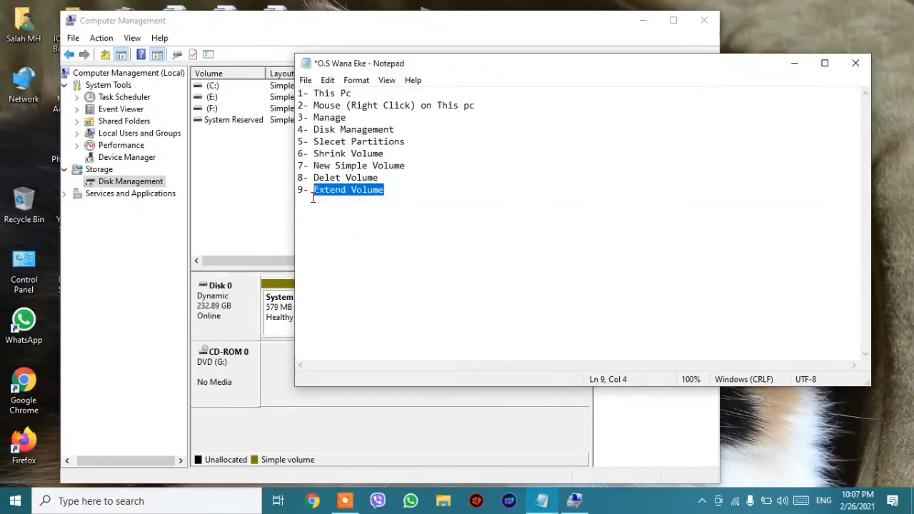
{"action": "left_click", "coordinate": [343, 117]}
{"action": "left_click_drag", "start_coordinate": [318, 89], "coordinate": [475, 107]}
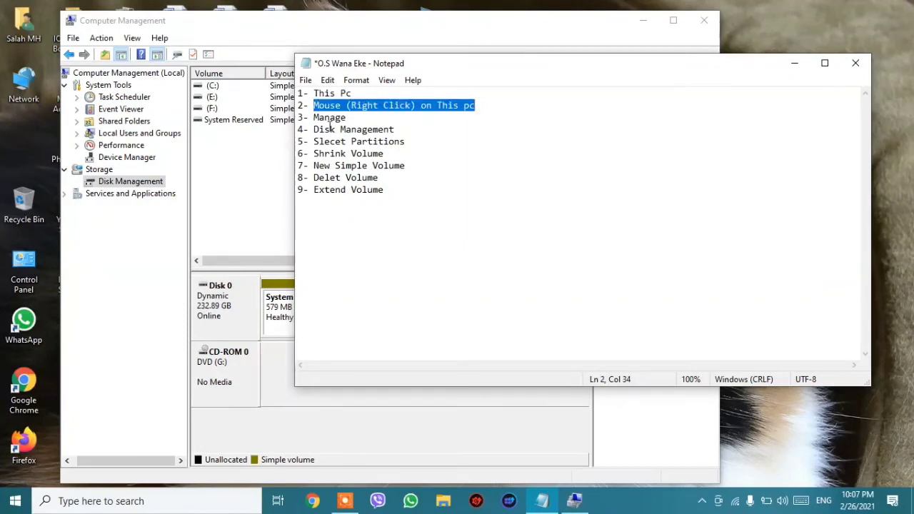
{"action": "left_click_drag", "start_coordinate": [314, 119], "coordinate": [423, 132]}
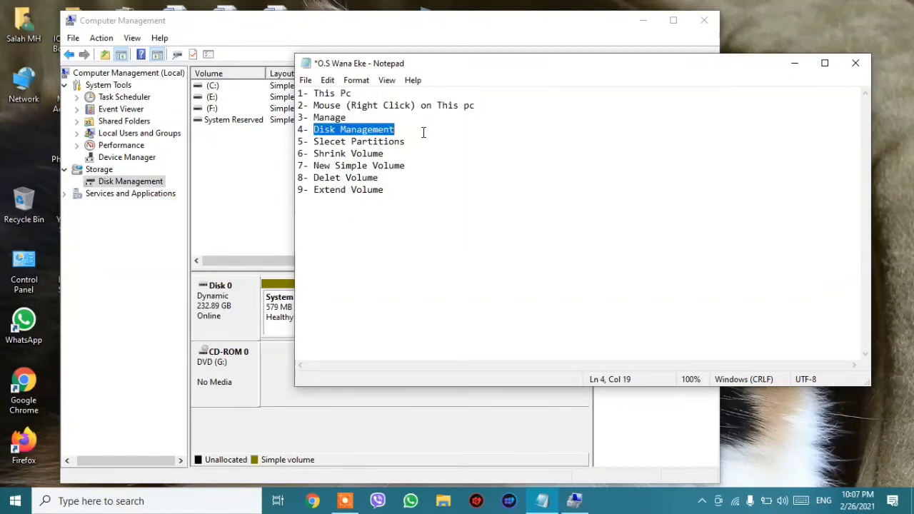
{"action": "left_click_drag", "start_coordinate": [313, 141], "coordinate": [412, 142]}
{"action": "left_click", "coordinate": [462, 398]}
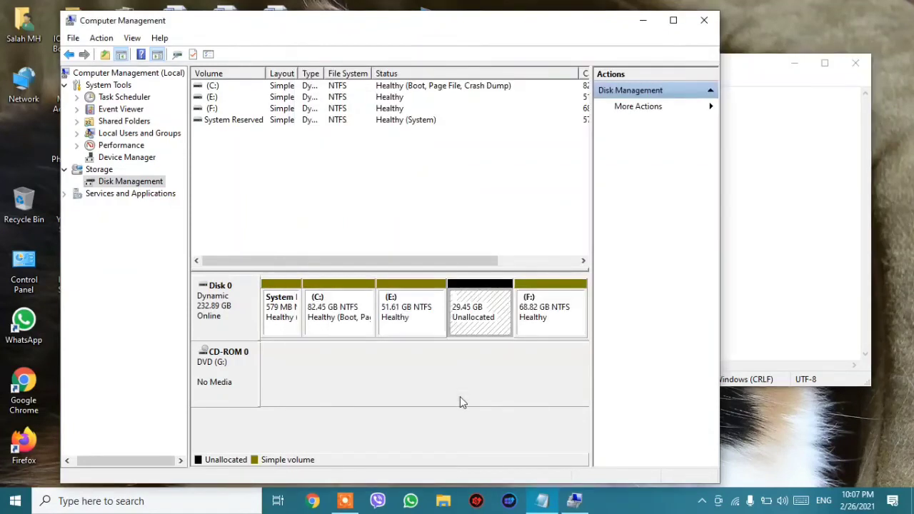
Step: Extend the E: volume with 30154 MB of unallocated space from Disk 0 and finish the wizard
{"action": "right_click", "coordinate": [472, 306]}
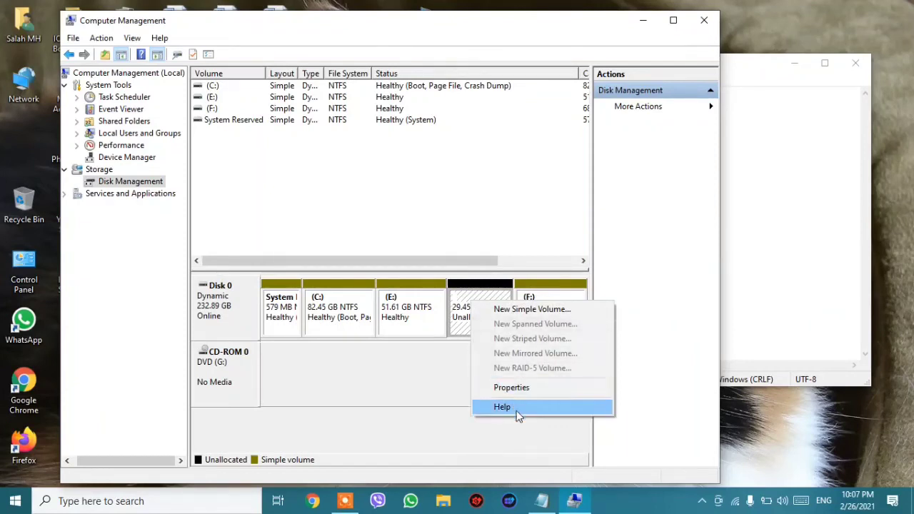
{"action": "left_click", "coordinate": [458, 322]}
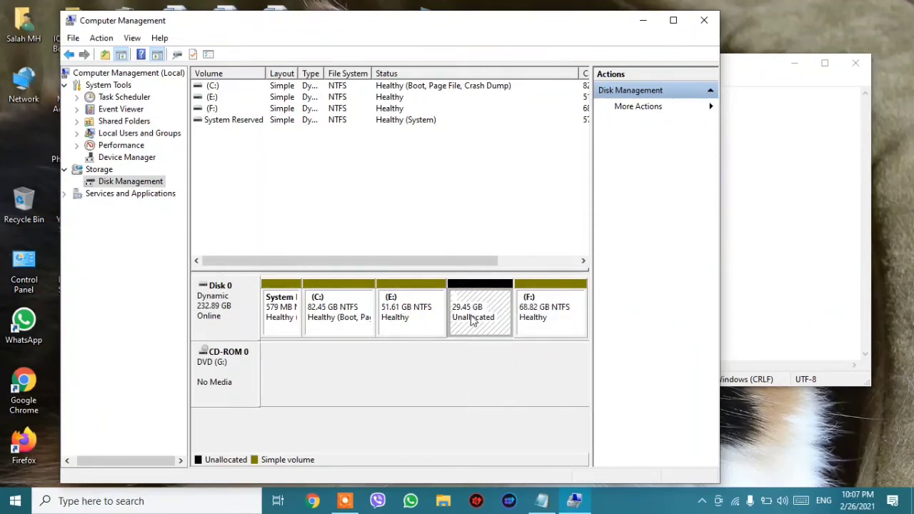
{"action": "left_click", "coordinate": [421, 321]}
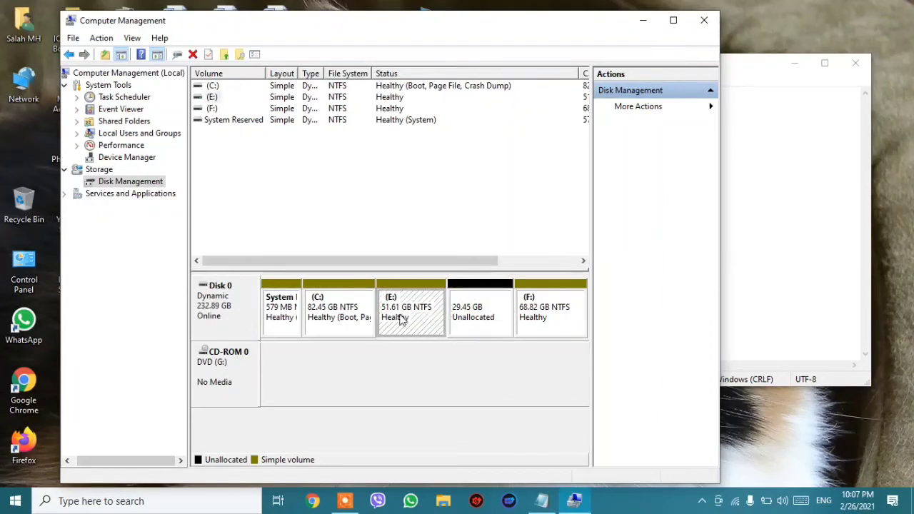
{"action": "right_click", "coordinate": [401, 315]}
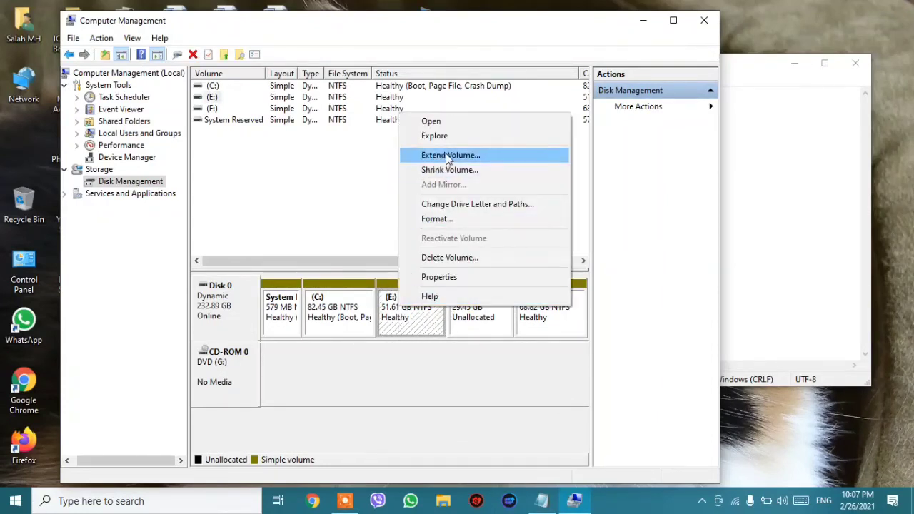
{"action": "left_click", "coordinate": [471, 156]}
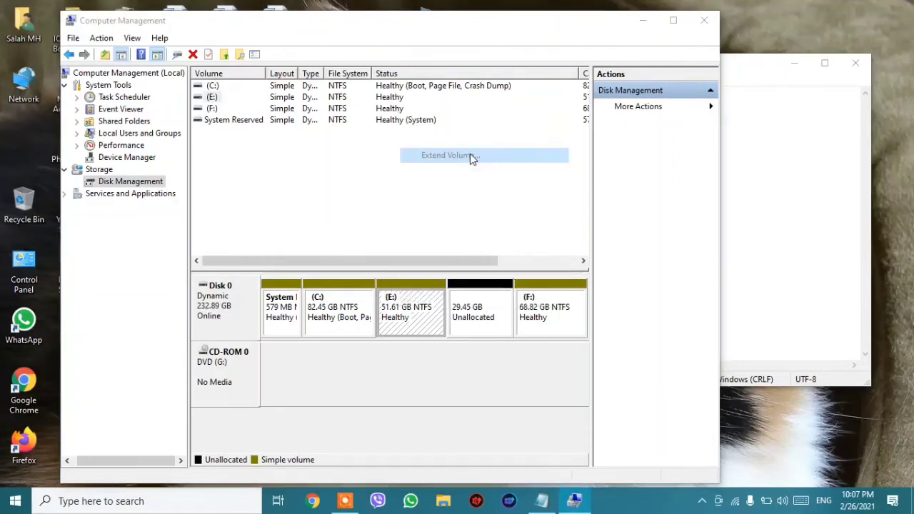
{"action": "left_click", "coordinate": [451, 339]}
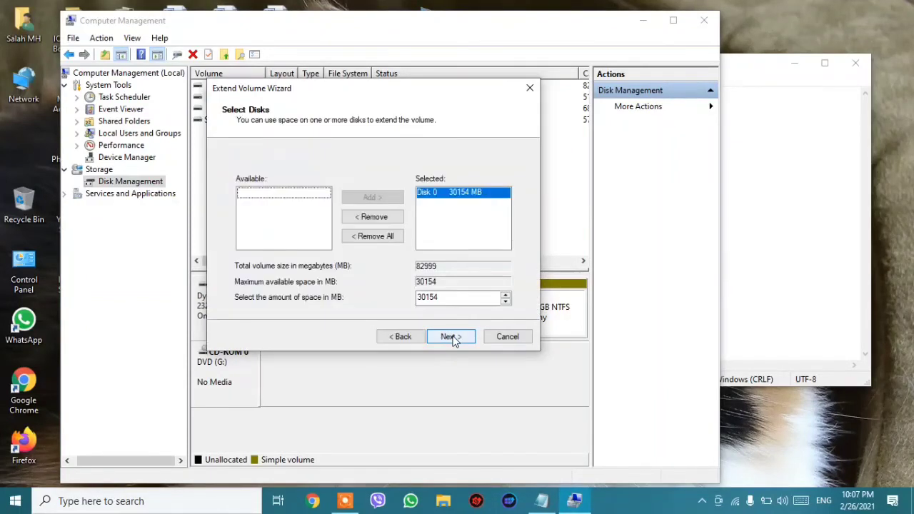
{"action": "left_click", "coordinate": [452, 337]}
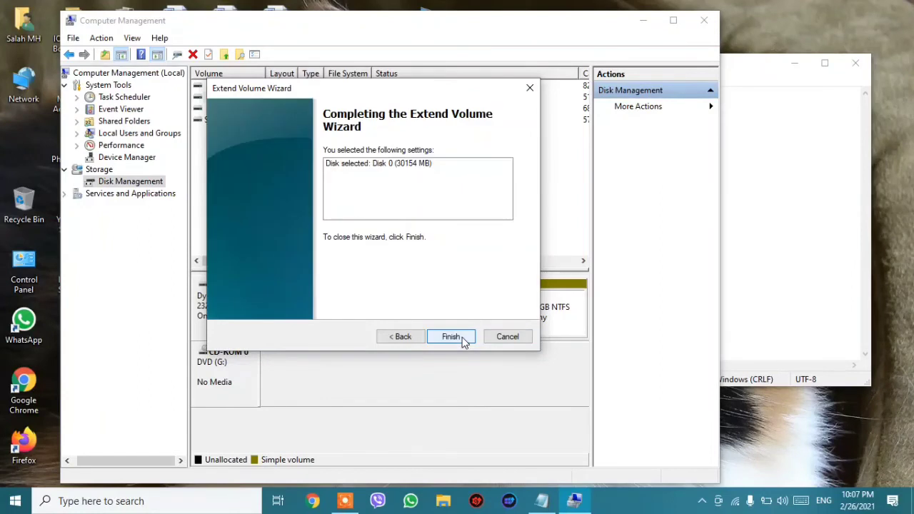
{"action": "left_click", "coordinate": [452, 337]}
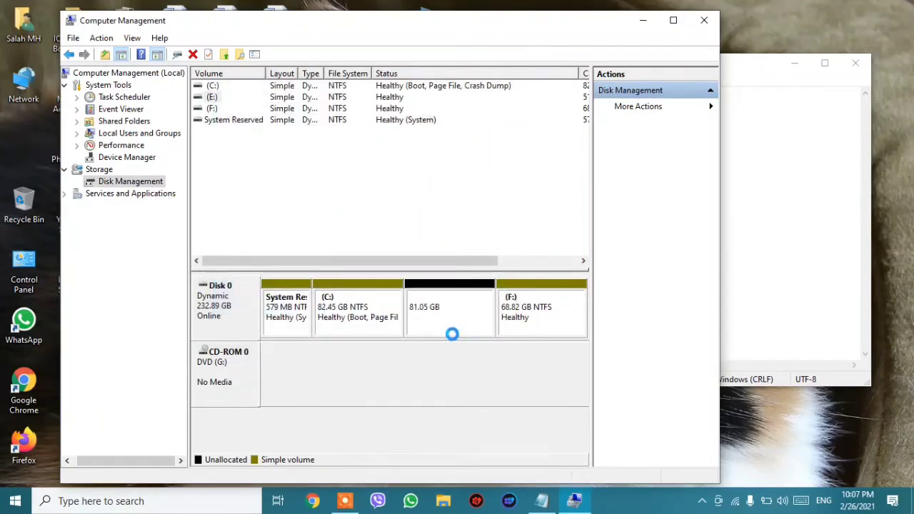
Step: Minimize the notes and Computer Management, then open This PC to check the drives' sizes after the extension
{"action": "left_click", "coordinate": [727, 259]}
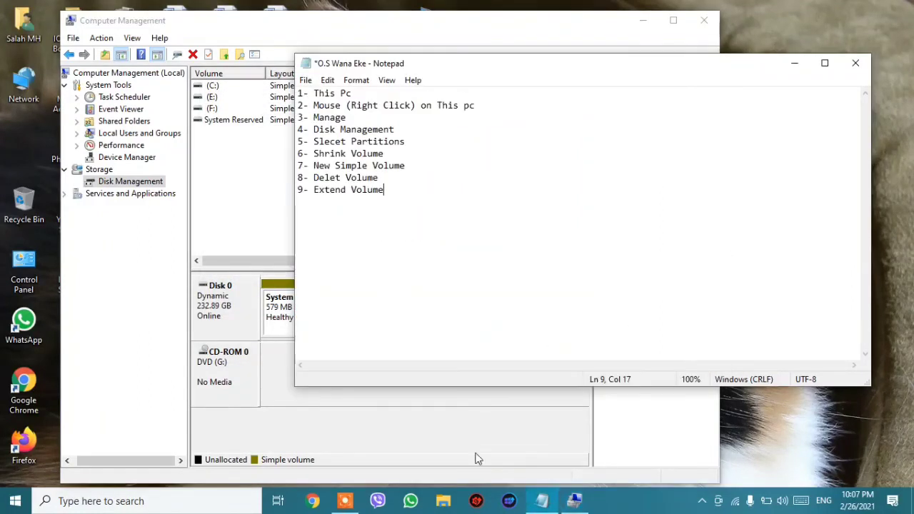
{"action": "left_click", "coordinate": [797, 66]}
{"action": "left_click", "coordinate": [643, 20]}
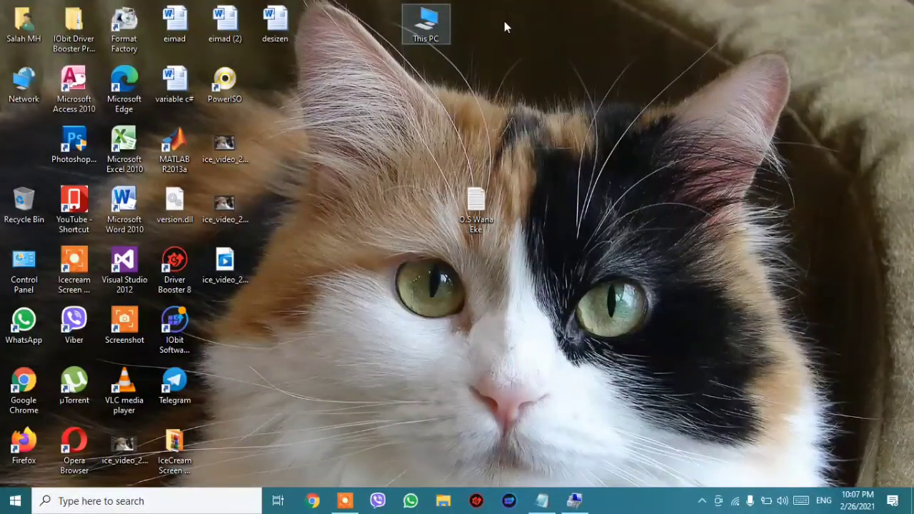
{"action": "key", "text": "super+e"}
{"action": "left_click_drag", "start_coordinate": [509, 37], "coordinate": [466, 12]}
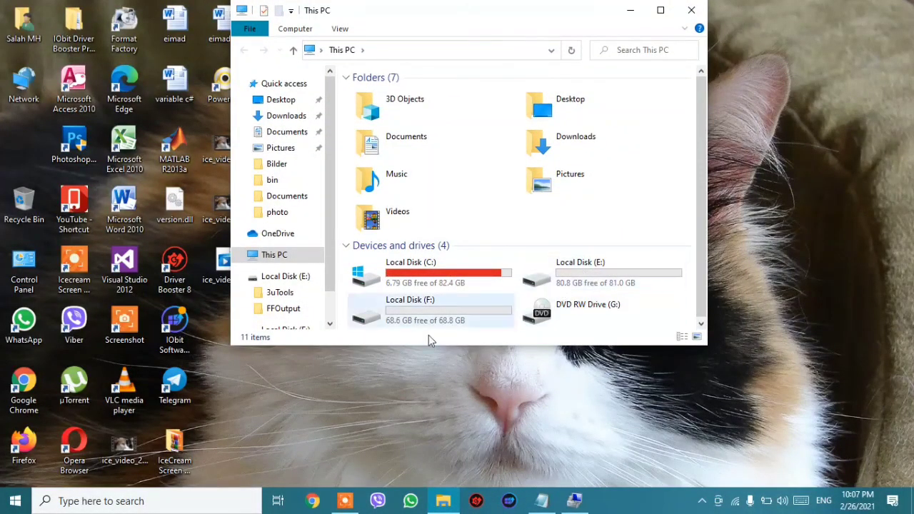